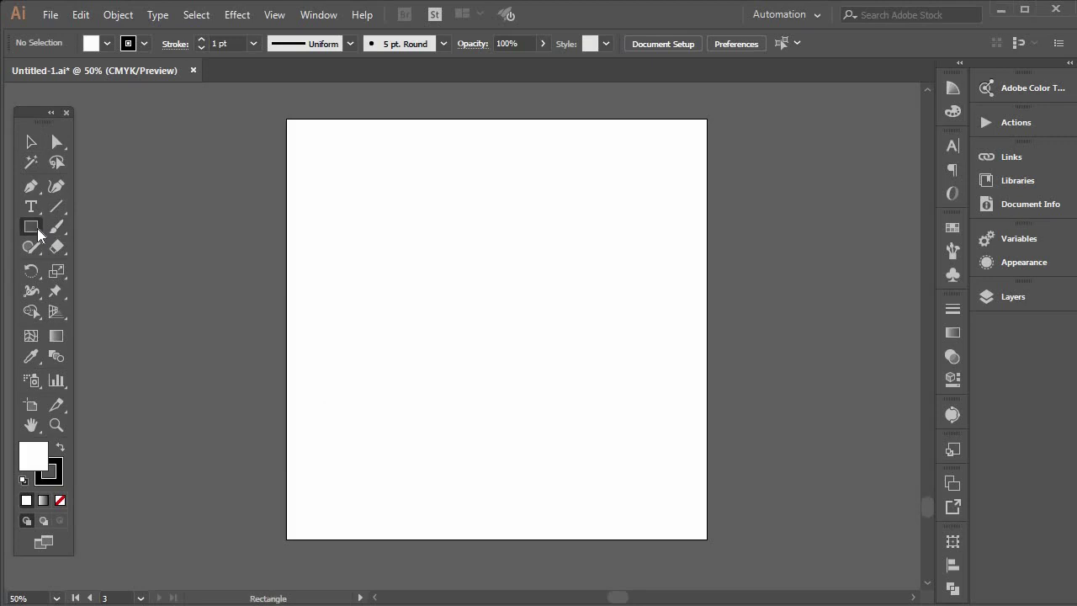
Set the fill to none and draw a large circle with the Ellipse tool near the middle of the artboard
{"action": "left_click", "coordinate": [107, 44]}
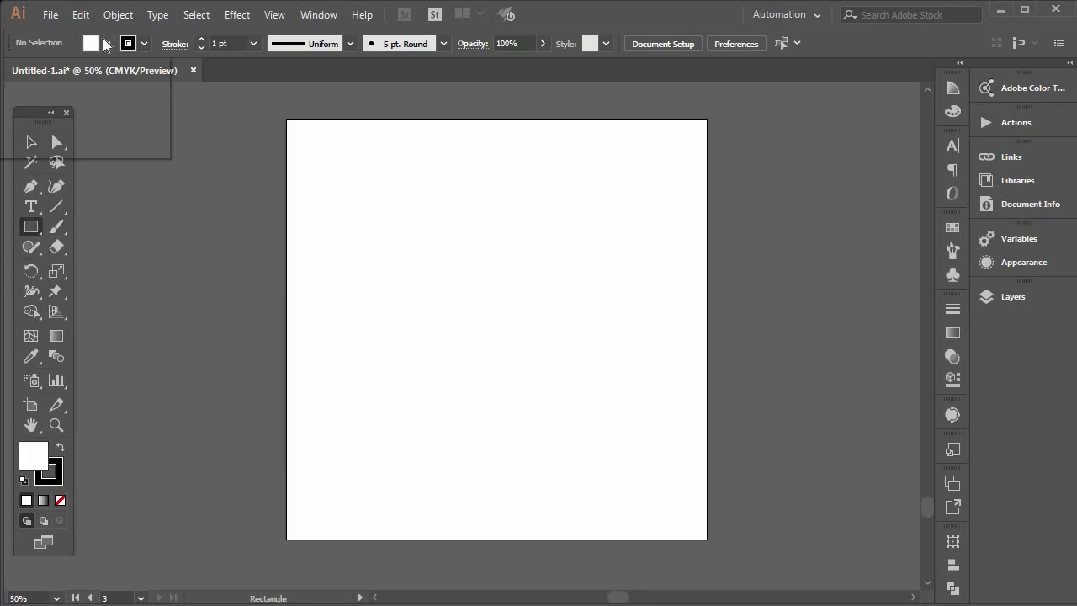
{"action": "left_click", "coordinate": [7, 71]}
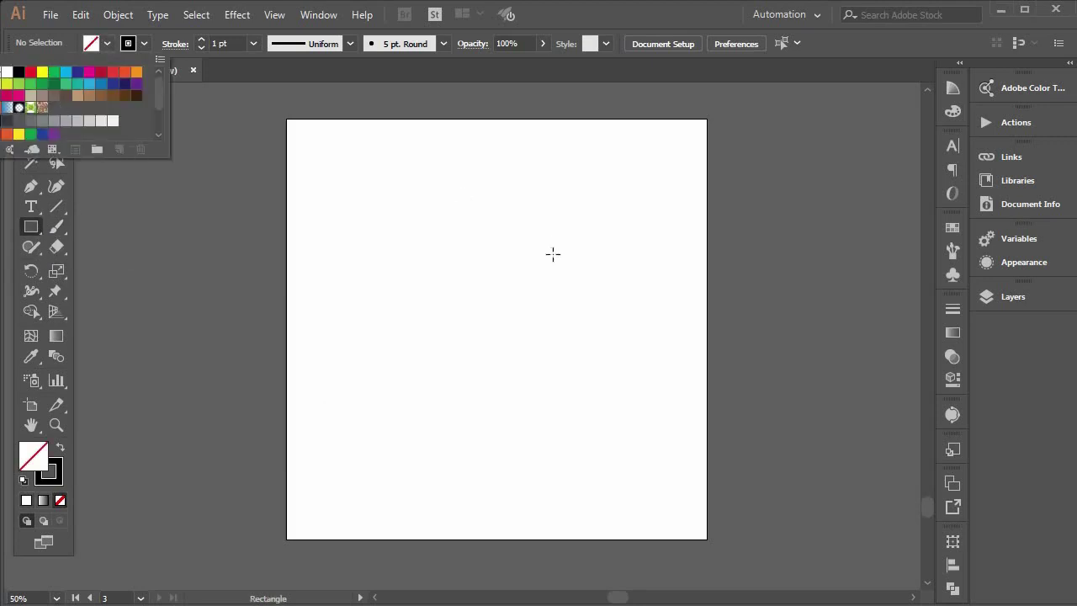
{"action": "left_click", "coordinate": [37, 224]}
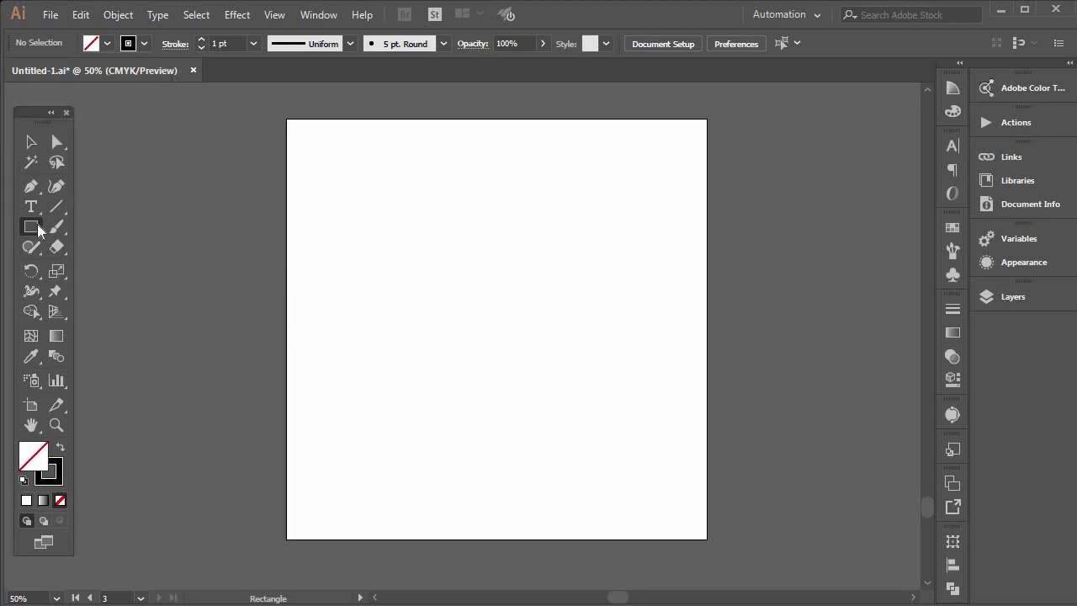
{"action": "left_click", "coordinate": [38, 224]}
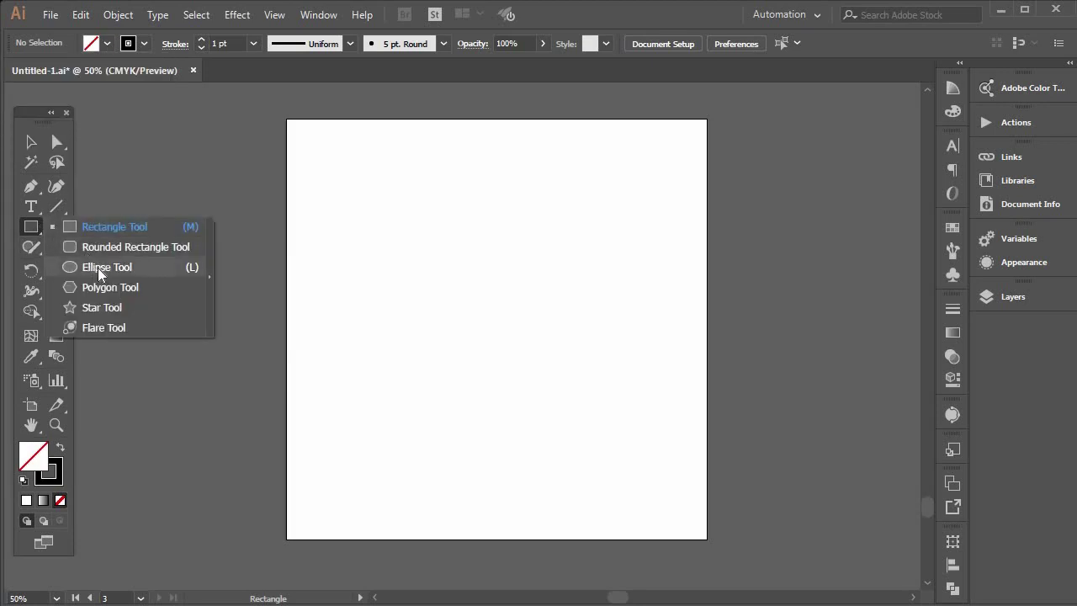
{"action": "left_click", "coordinate": [108, 268]}
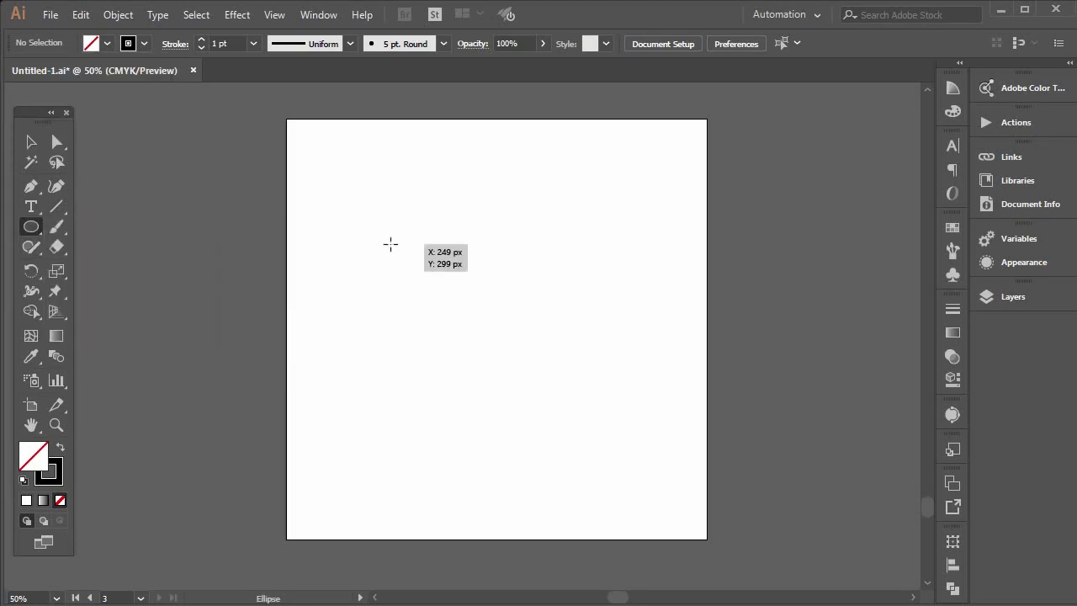
{"action": "left_click_drag", "start_coordinate": [391, 244], "coordinate": [621, 471]}
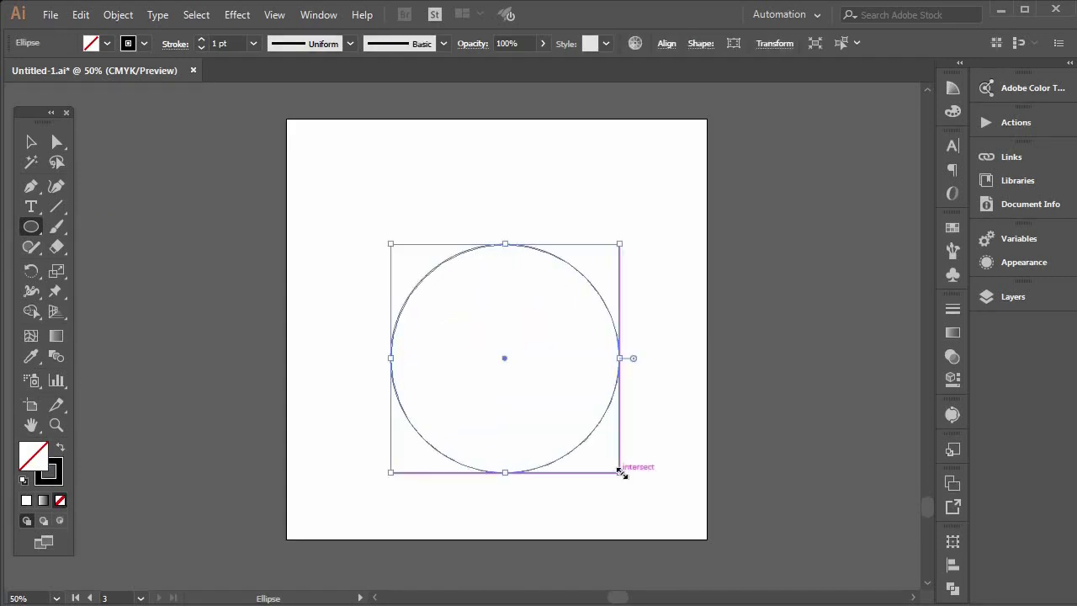
Move the circle up toward the artboard's center and enlarge it slightly about its own center
{"action": "left_click", "coordinate": [31, 141]}
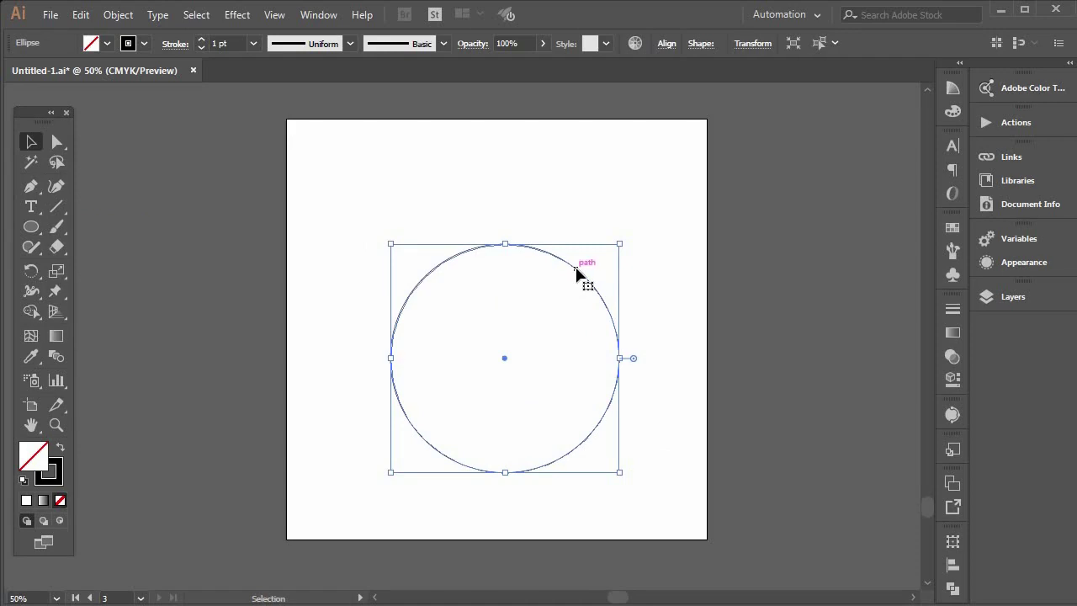
{"action": "left_click_drag", "start_coordinate": [580, 278], "coordinate": [634, 362]}
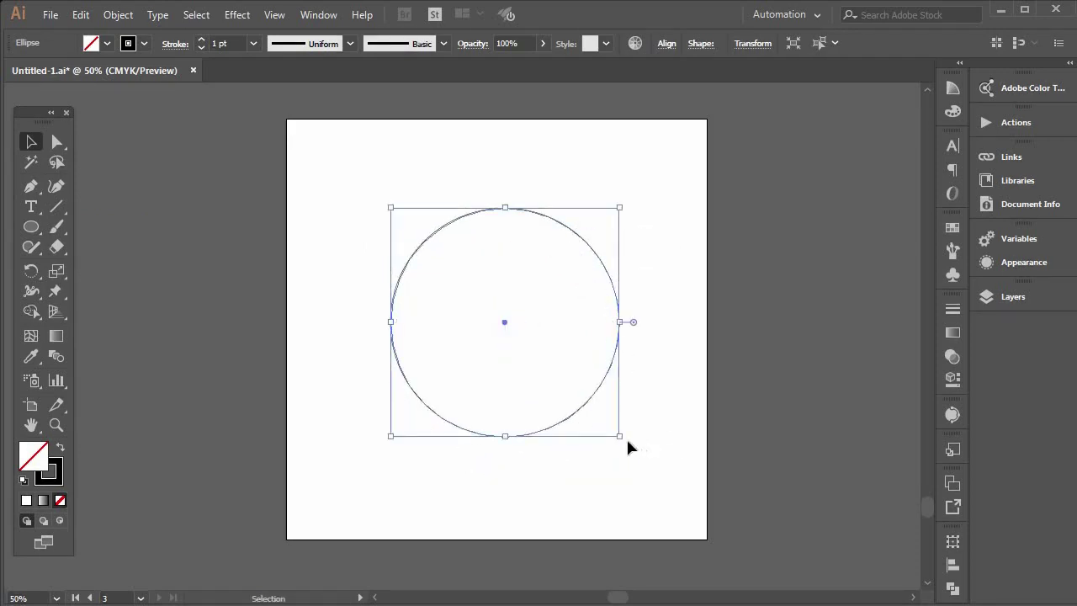
{"action": "left_click_drag", "start_coordinate": [620, 436], "coordinate": [644, 478]}
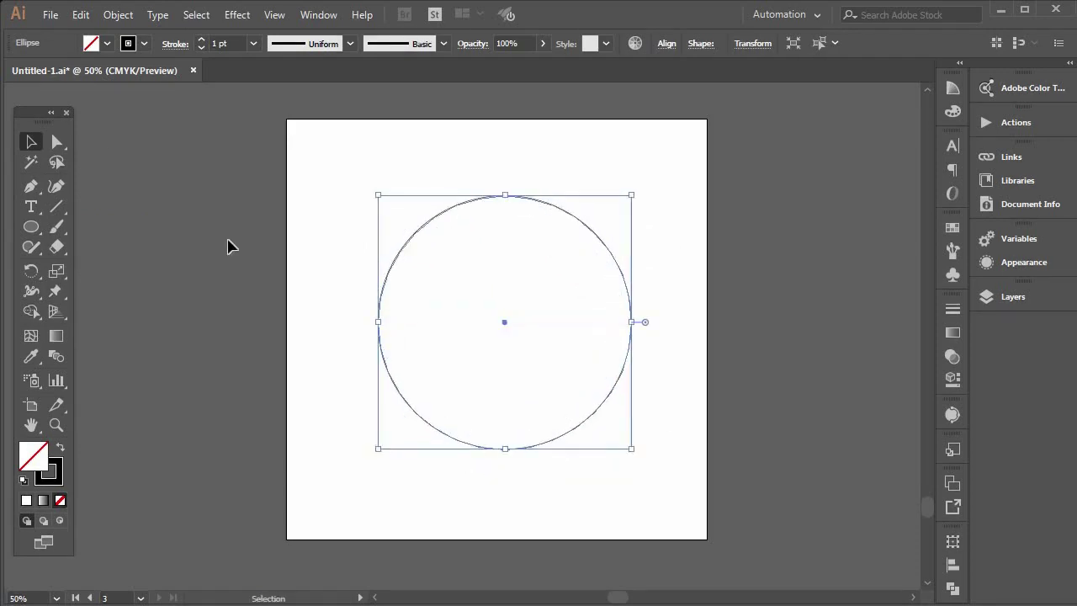
Copy the circle, paste it in place, and scale the copy down slightly about its center to form an inner ring
{"action": "left_click", "coordinate": [81, 17]}
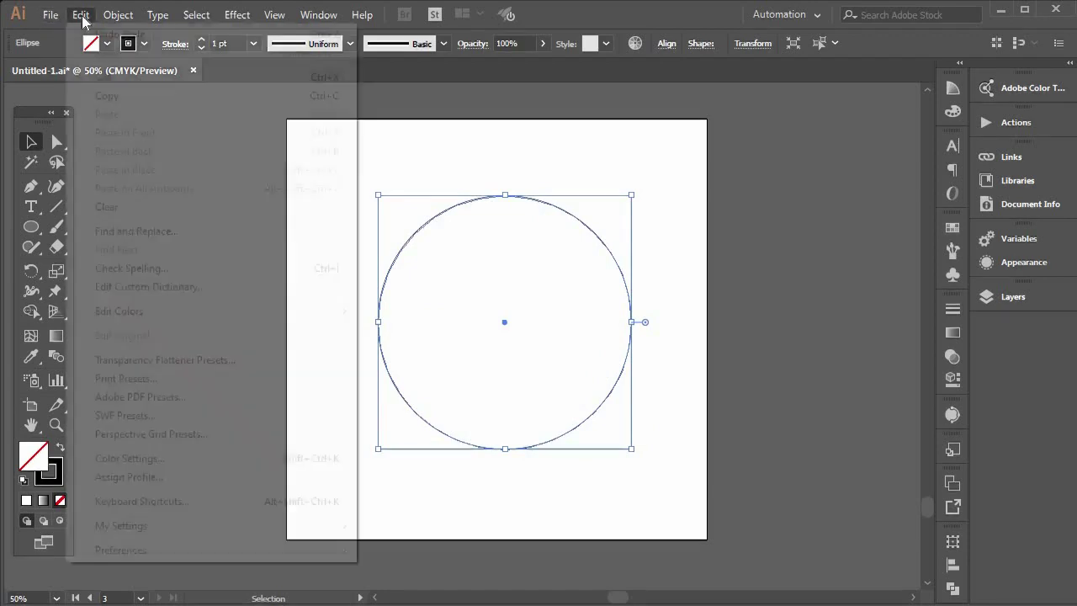
{"action": "left_click", "coordinate": [119, 101]}
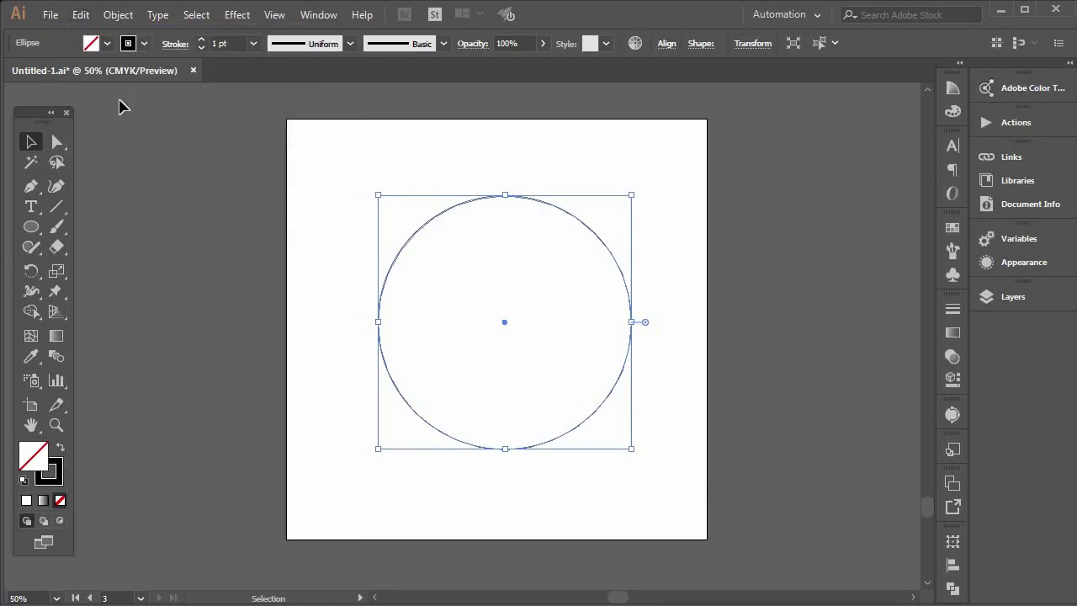
{"action": "left_click", "coordinate": [81, 17]}
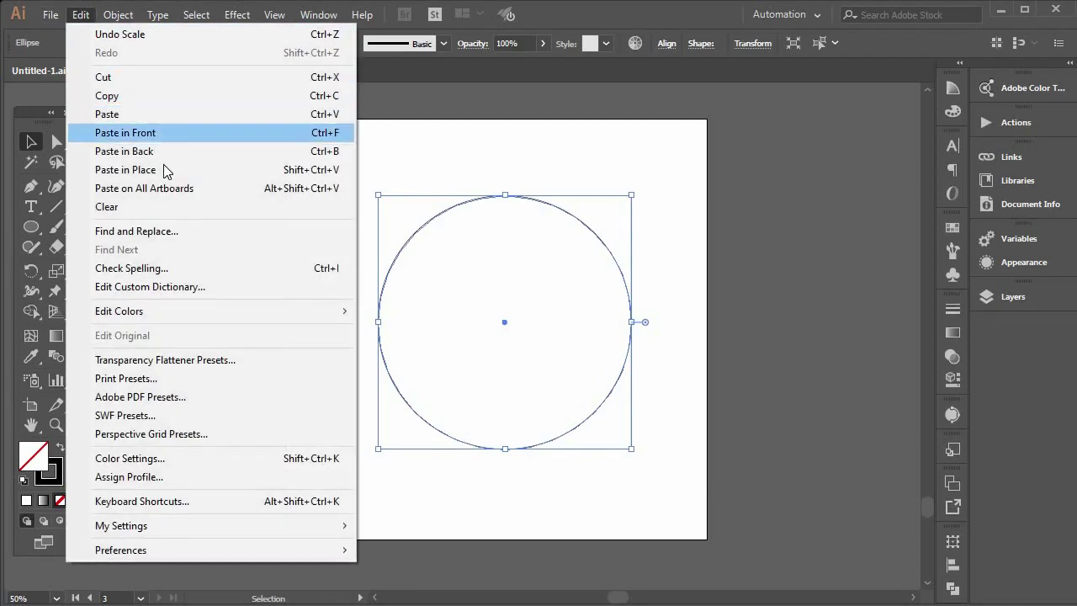
{"action": "left_click", "coordinate": [205, 169]}
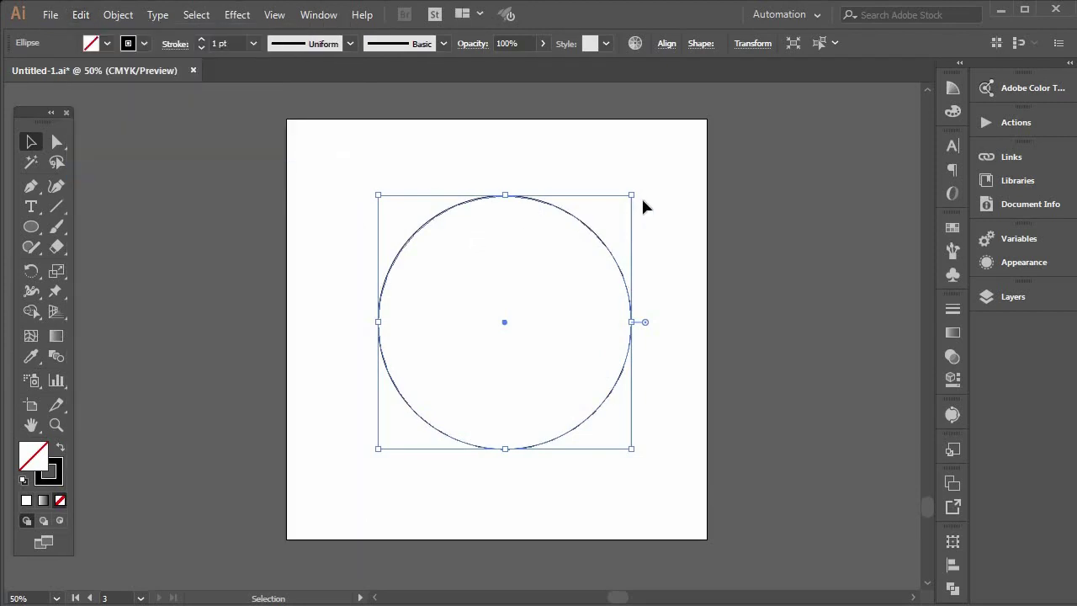
{"action": "left_click_drag", "start_coordinate": [632, 195], "coordinate": [621, 214]}
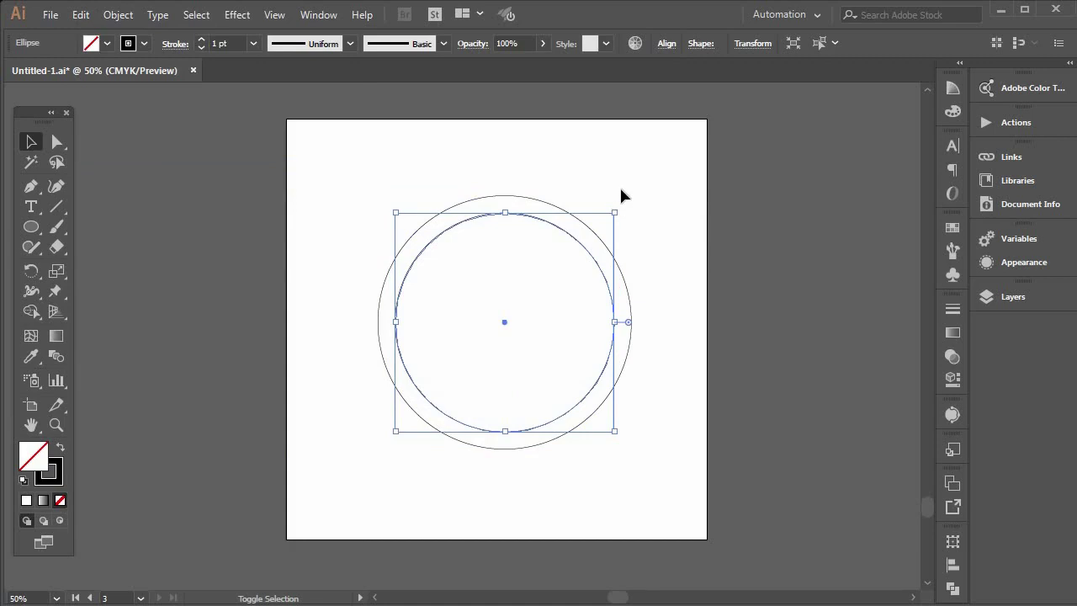
Copy the second circle, paste it in place, and shrink the copy about its center to leave a narrow gap
{"action": "left_click", "coordinate": [80, 15]}
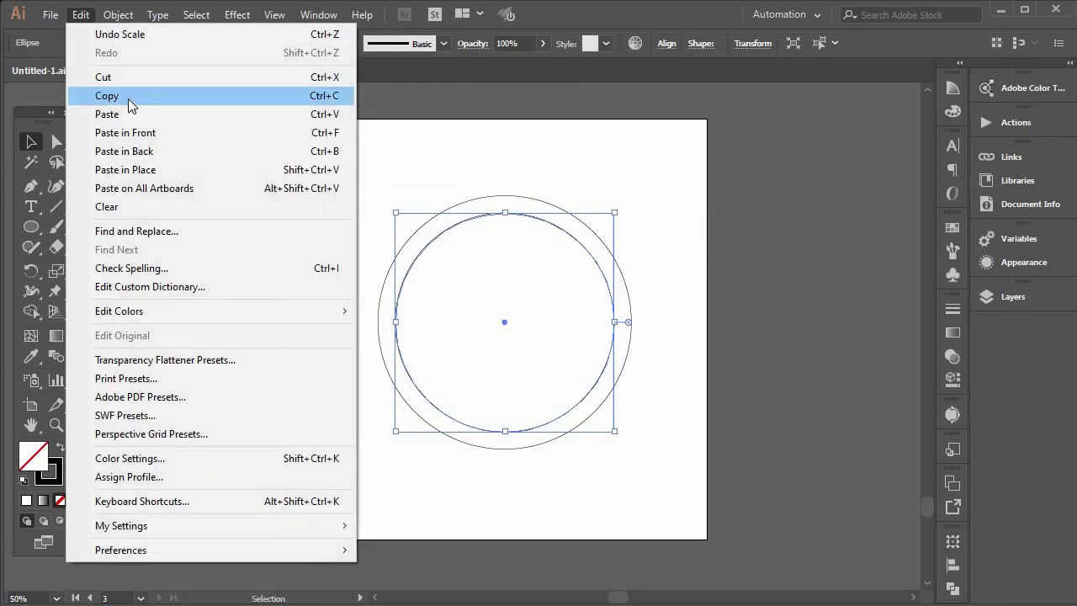
{"action": "left_click", "coordinate": [130, 102]}
{"action": "left_click", "coordinate": [80, 15]}
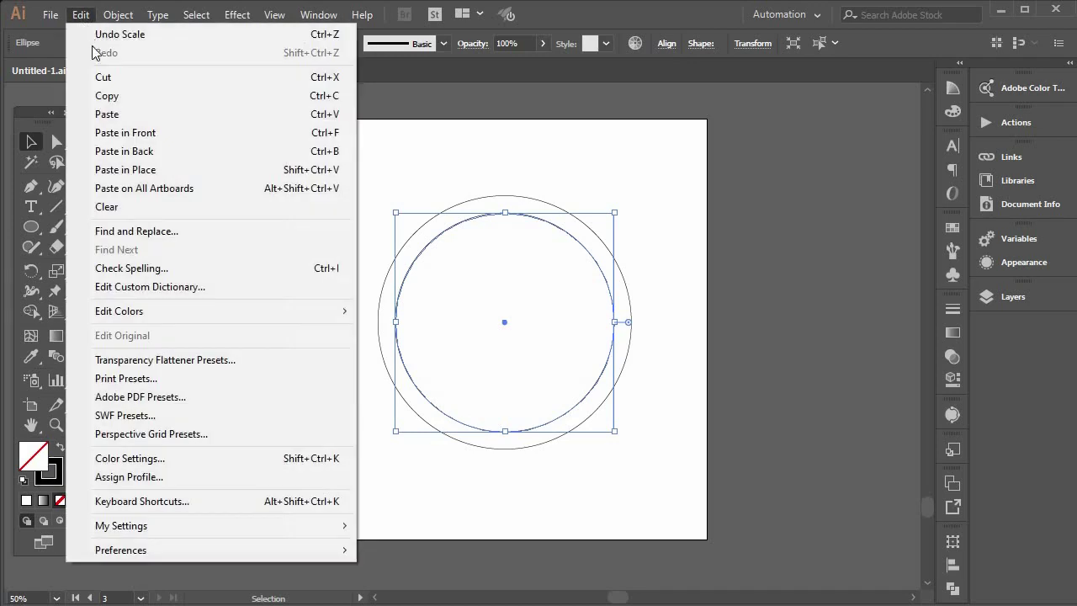
{"action": "left_click", "coordinate": [149, 171]}
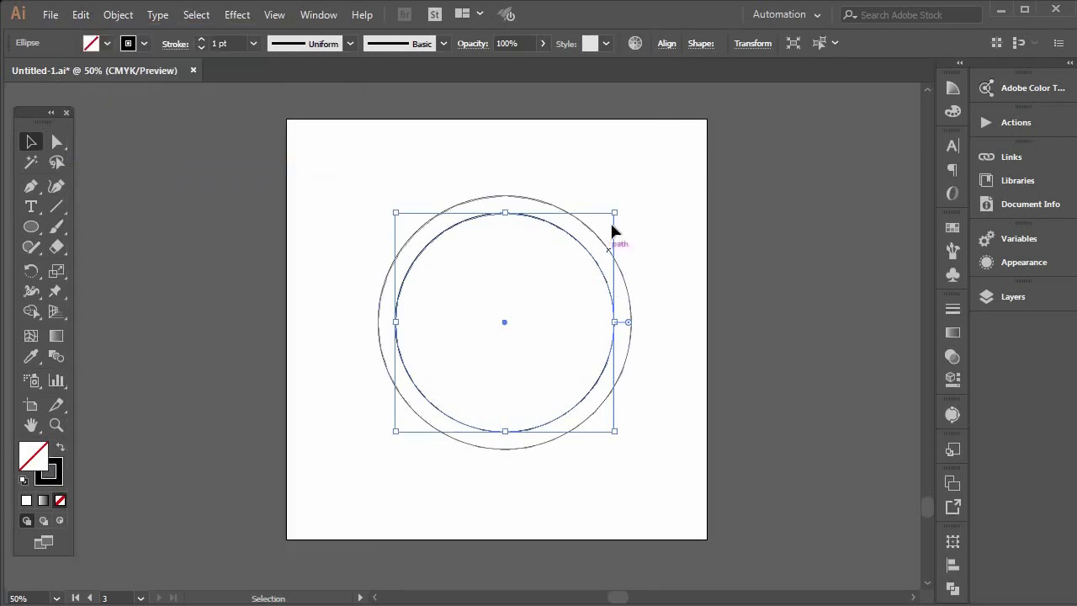
{"action": "left_click_drag", "start_coordinate": [613, 211], "coordinate": [609, 224]}
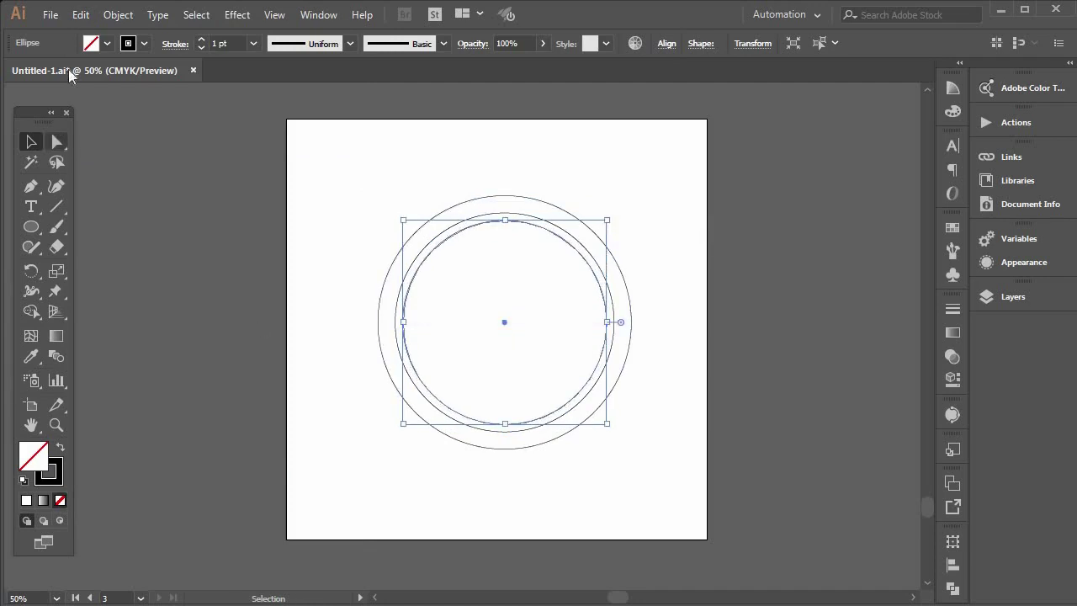
Shrink an in-place copy of the third circle to about two-thirds size and move it left against the second circle's edge
{"action": "left_click", "coordinate": [81, 15]}
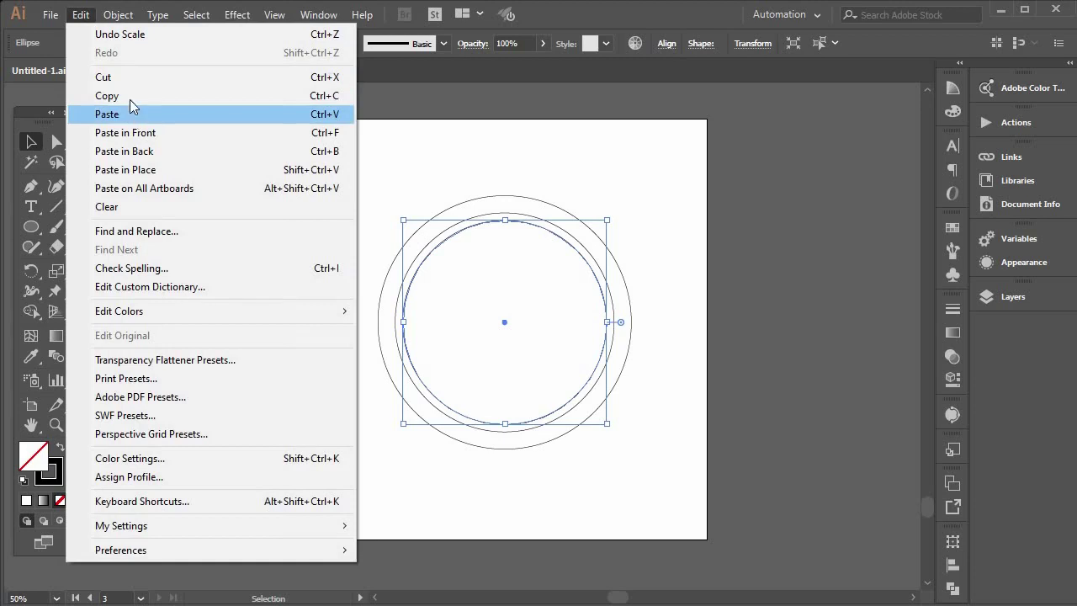
{"action": "left_click", "coordinate": [132, 98]}
{"action": "left_click", "coordinate": [82, 16]}
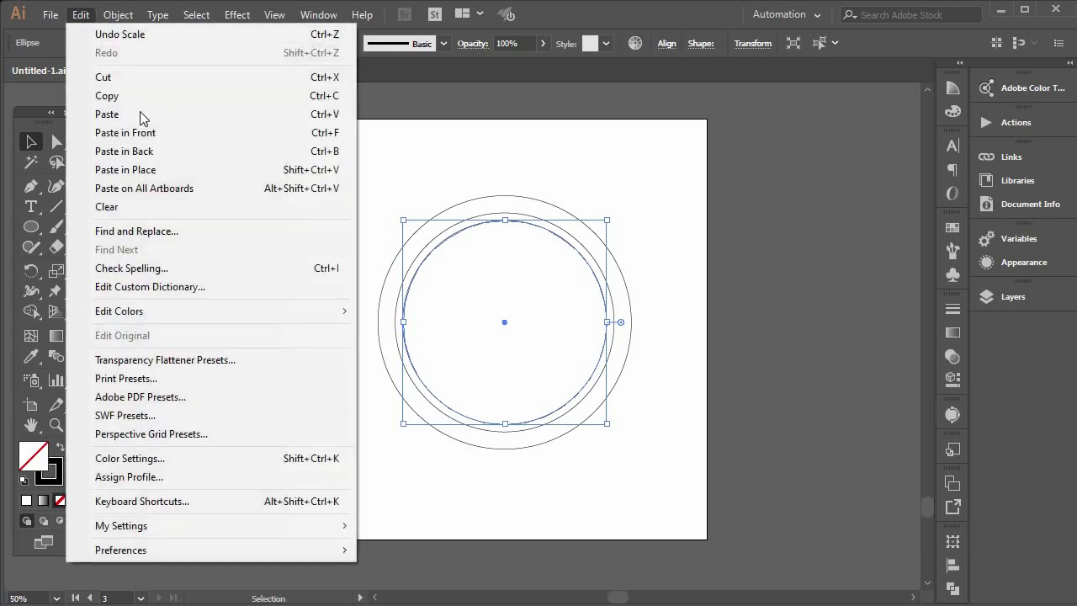
{"action": "left_click", "coordinate": [162, 169]}
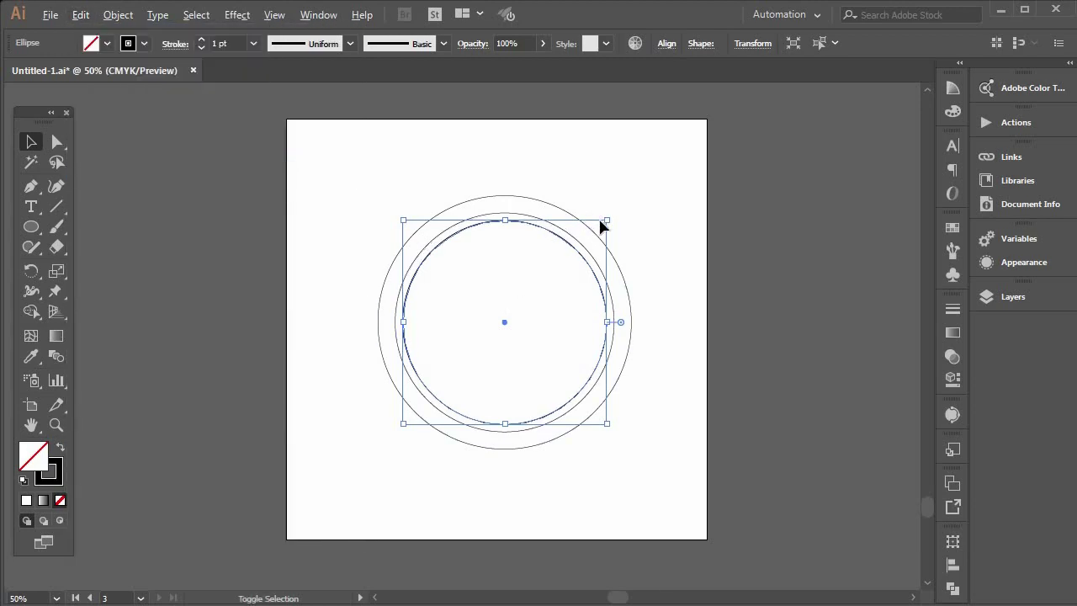
{"action": "left_click_drag", "start_coordinate": [607, 221], "coordinate": [578, 258]}
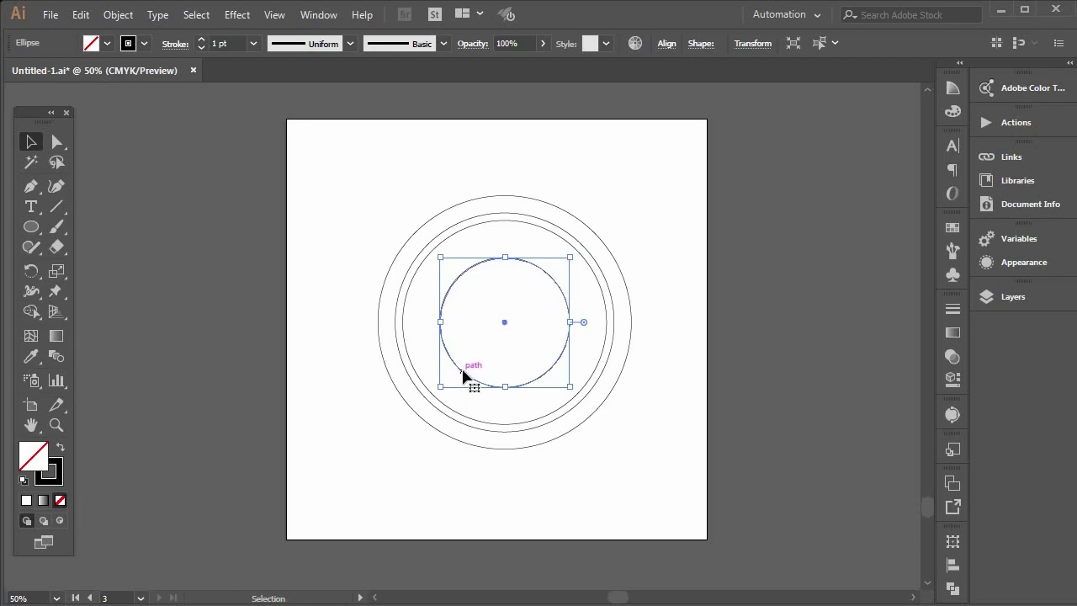
{"action": "left_click_drag", "start_coordinate": [454, 368], "coordinate": [417, 372]}
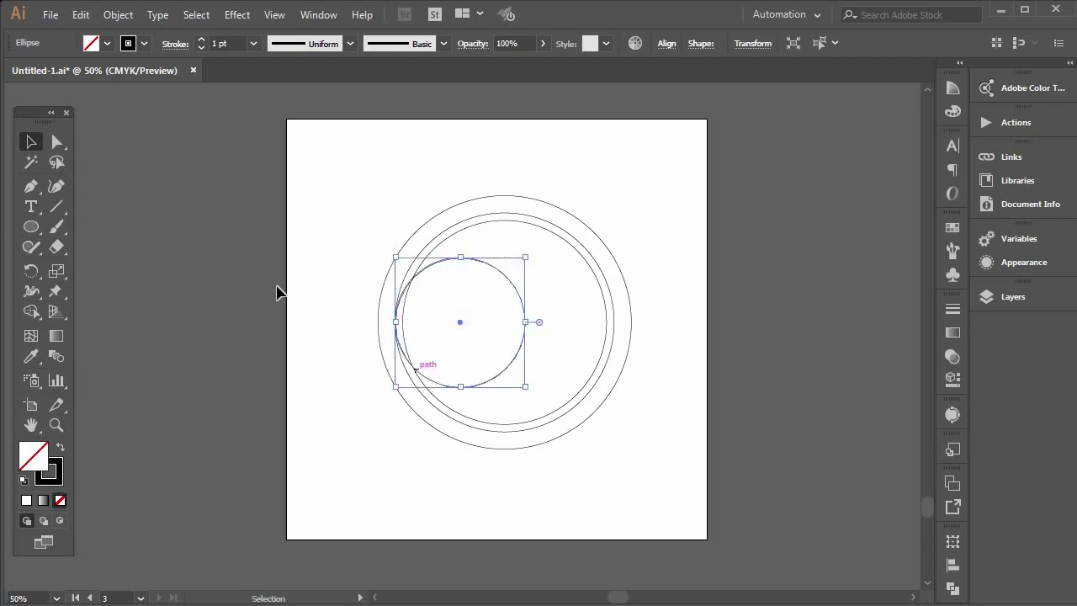
Copy the small circle, paste it in place, and shrink the copy slightly about its center to form a thin ring
{"action": "left_click", "coordinate": [79, 15]}
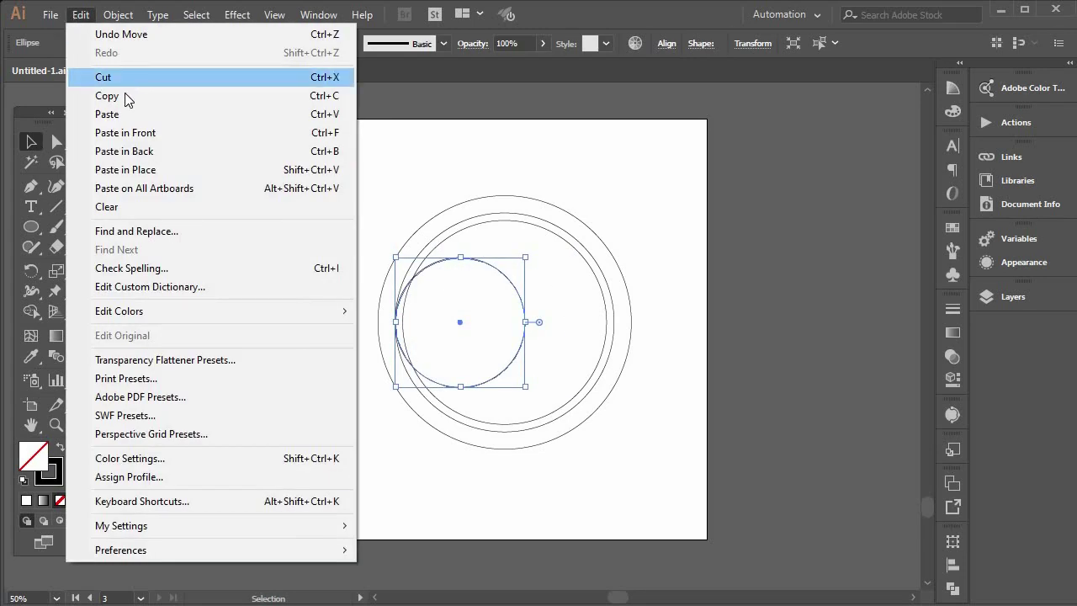
{"action": "left_click", "coordinate": [123, 95]}
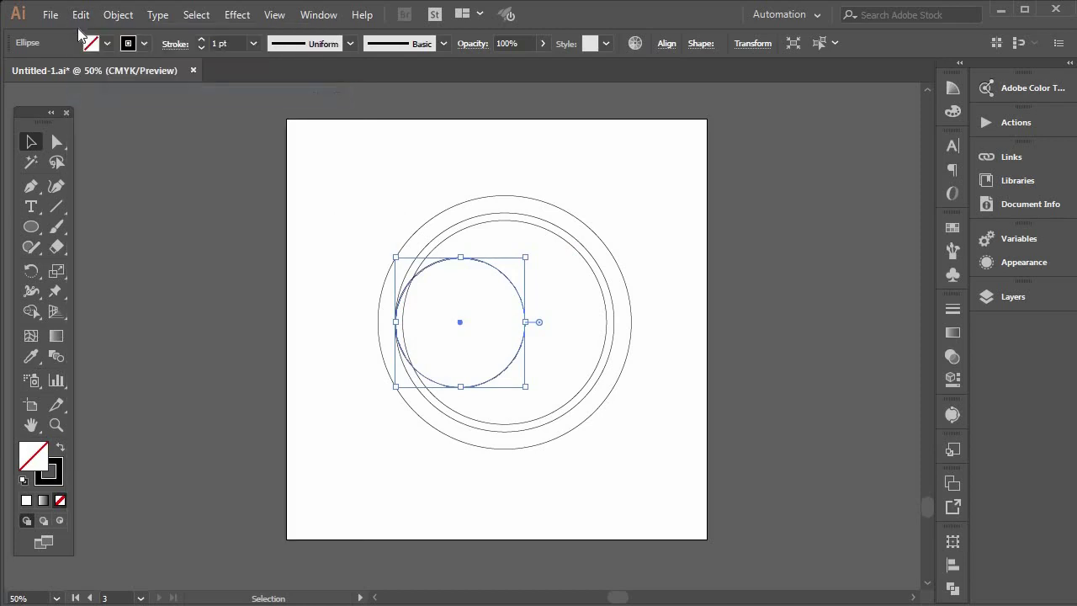
{"action": "left_click", "coordinate": [81, 15]}
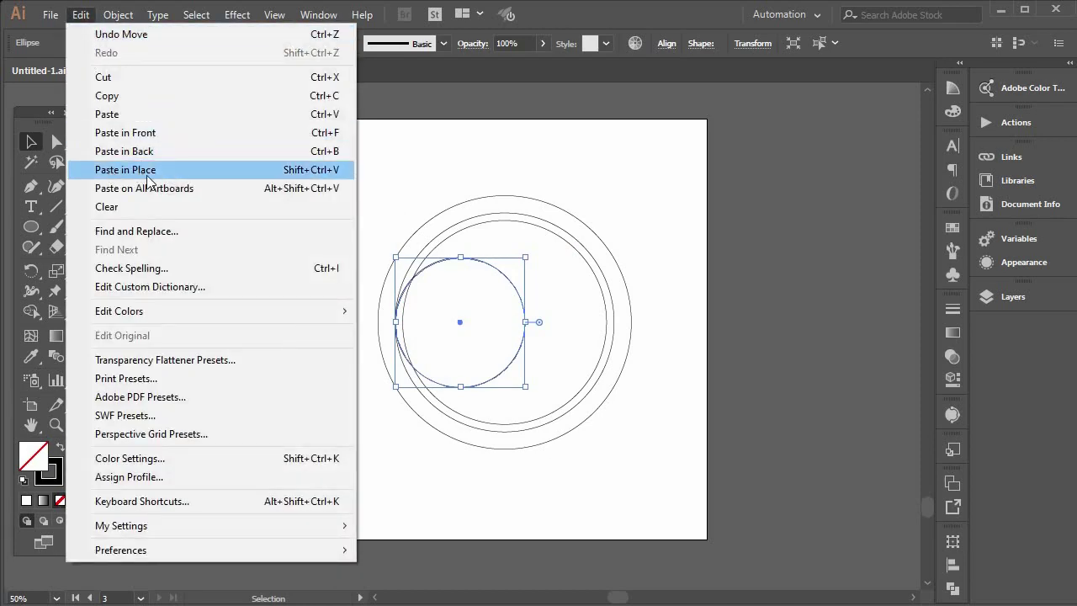
{"action": "left_click", "coordinate": [148, 171]}
{"action": "scroll", "coordinate": [394, 321], "scroll_direction": "up", "scroll_amount": 3, "text": "alt"}
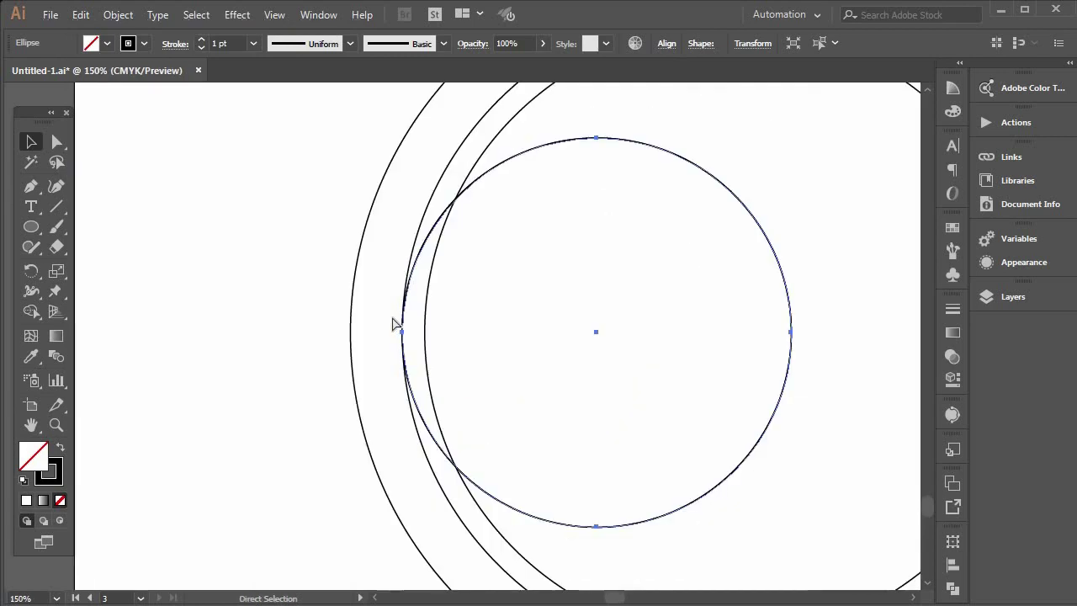
{"action": "left_click_drag", "start_coordinate": [693, 137], "coordinate": [680, 168]}
{"action": "scroll", "coordinate": [680, 169], "scroll_direction": "down", "scroll_amount": 3, "text": "alt"}
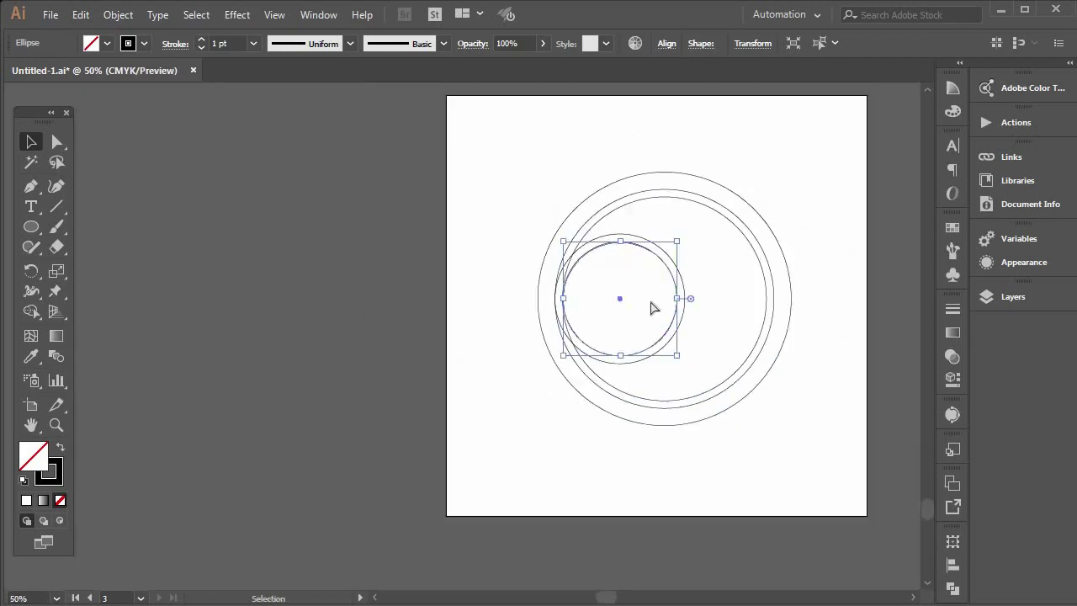
{"action": "scroll", "coordinate": [653, 308], "scroll_direction": "right", "scroll_amount": 3}
{"action": "scroll", "coordinate": [653, 308], "scroll_direction": "up", "scroll_amount": 1}
{"action": "scroll", "coordinate": [653, 308], "scroll_direction": "right", "scroll_amount": 1}
{"action": "scroll", "coordinate": [637, 309], "scroll_direction": "up", "scroll_amount": 1, "text": "alt"}
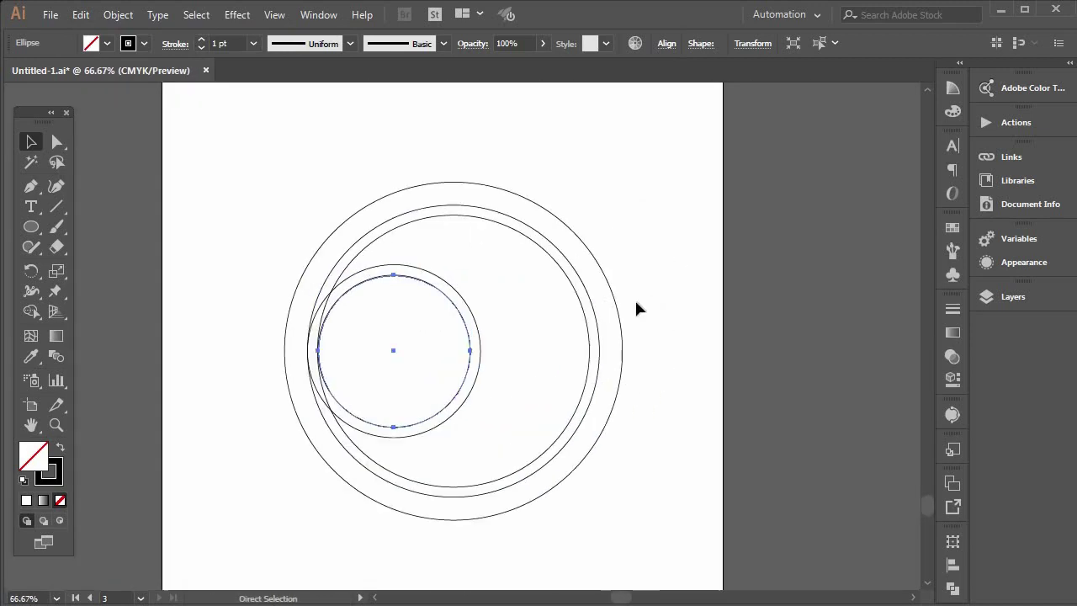
Select all five circles, align their horizontal centers so they become concentric, and deselect them
{"action": "left_click_drag", "start_coordinate": [214, 115], "coordinate": [682, 533]}
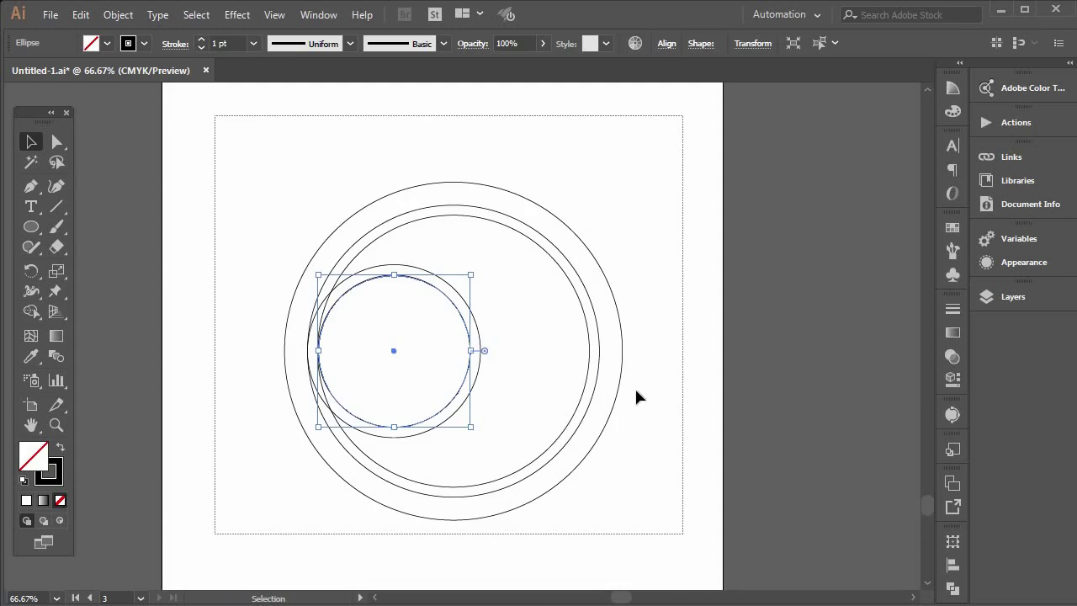
{"action": "left_click", "coordinate": [667, 43]}
{"action": "left_click", "coordinate": [519, 88]}
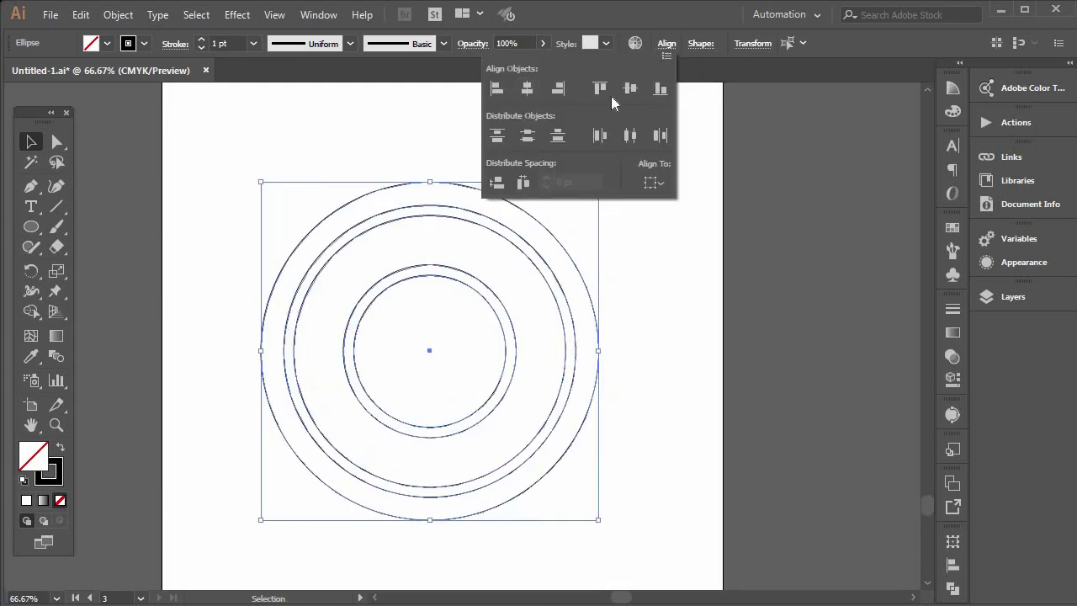
{"action": "left_click", "coordinate": [684, 363]}
{"action": "left_click", "coordinate": [682, 363]}
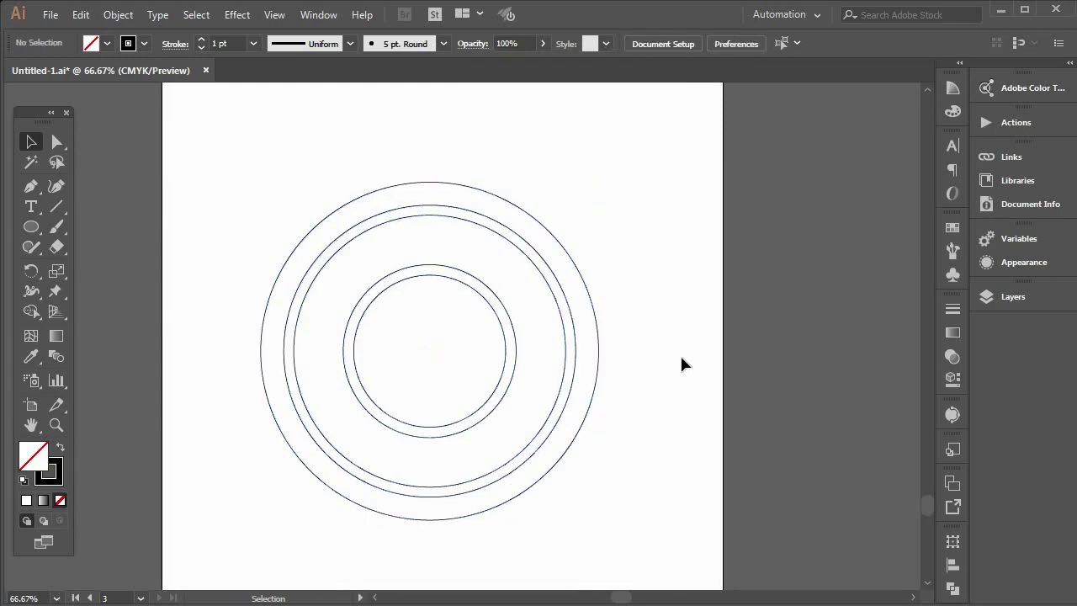
Draw a straight vertical line with the Pen tool to the left of the circles, extending above and below them
{"action": "left_click", "coordinate": [32, 188]}
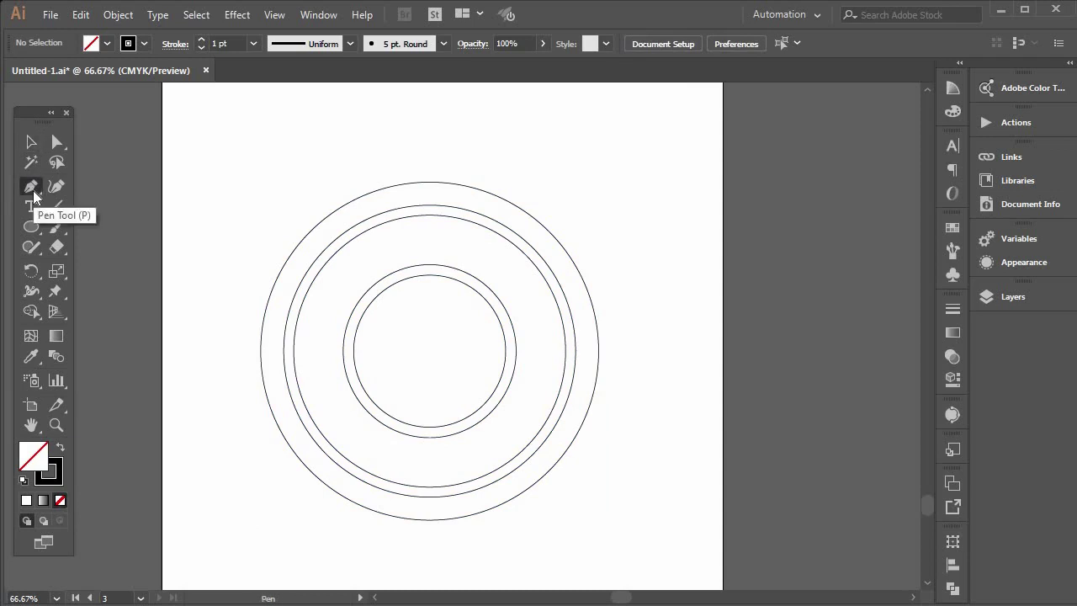
{"action": "left_click", "coordinate": [185, 99]}
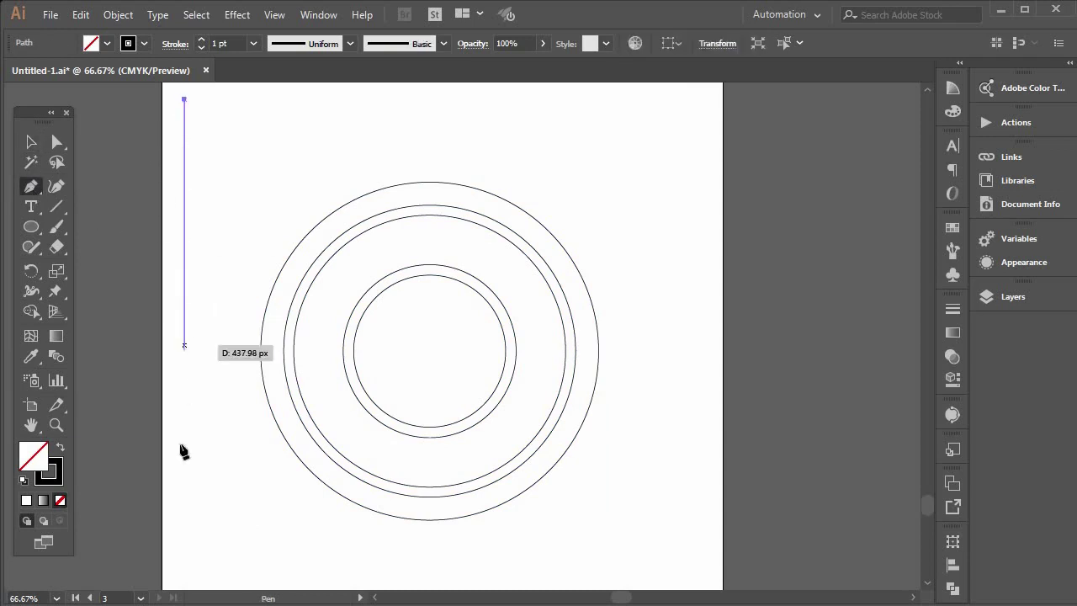
{"action": "left_click", "coordinate": [185, 547]}
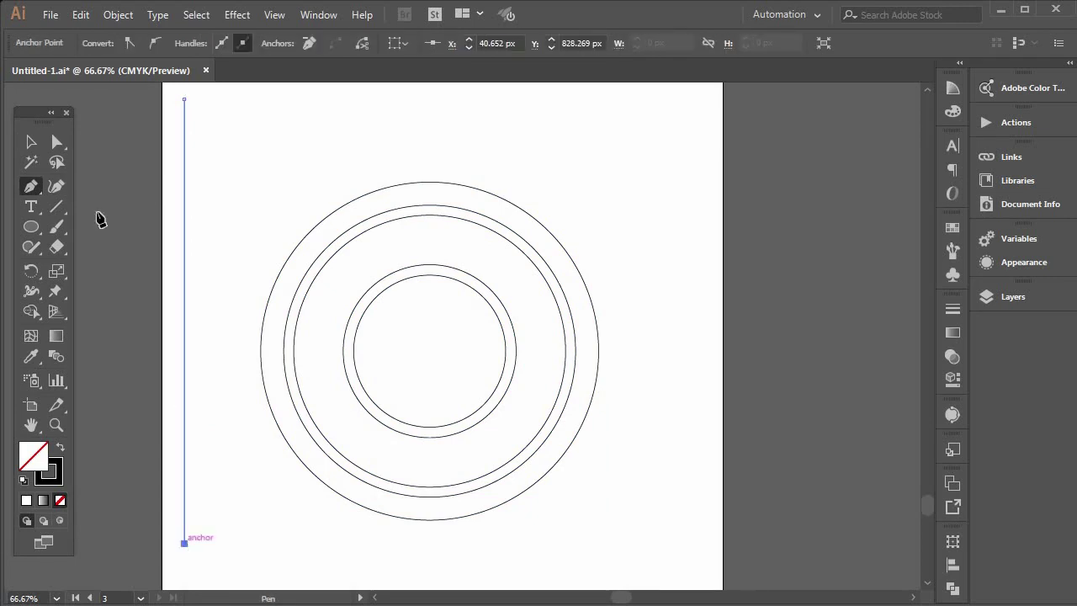
Move the vertical line right so it touches the left edge of the second circle
{"action": "left_click", "coordinate": [31, 141]}
{"action": "left_click", "coordinate": [240, 176]}
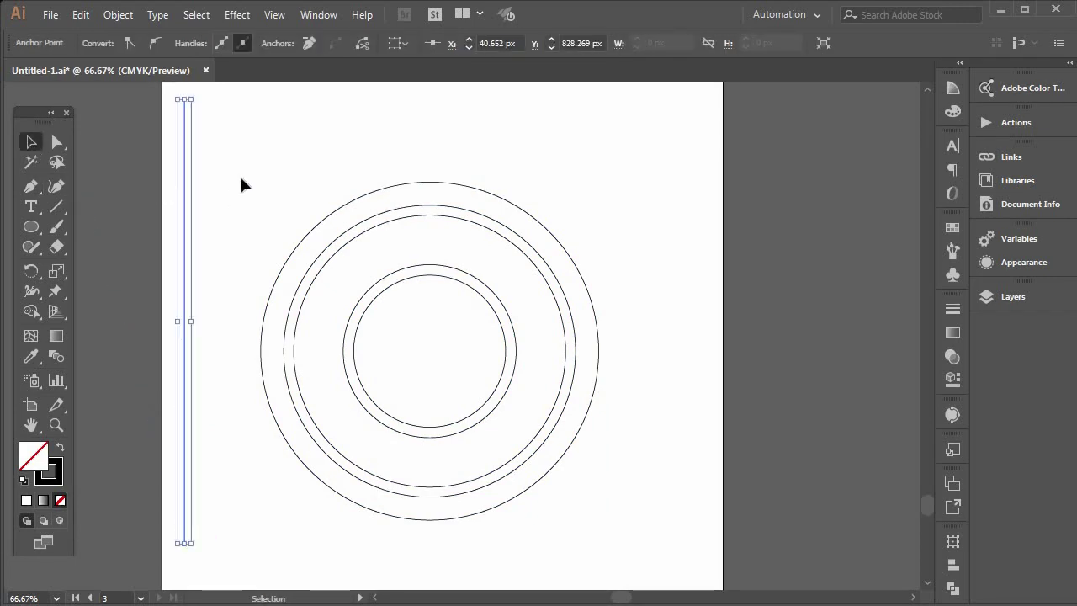
{"action": "left_click", "coordinate": [184, 228]}
{"action": "left_click_drag", "start_coordinate": [188, 230], "coordinate": [283, 278]}
{"action": "scroll", "coordinate": [296, 385], "scroll_direction": "up", "scroll_amount": 3}
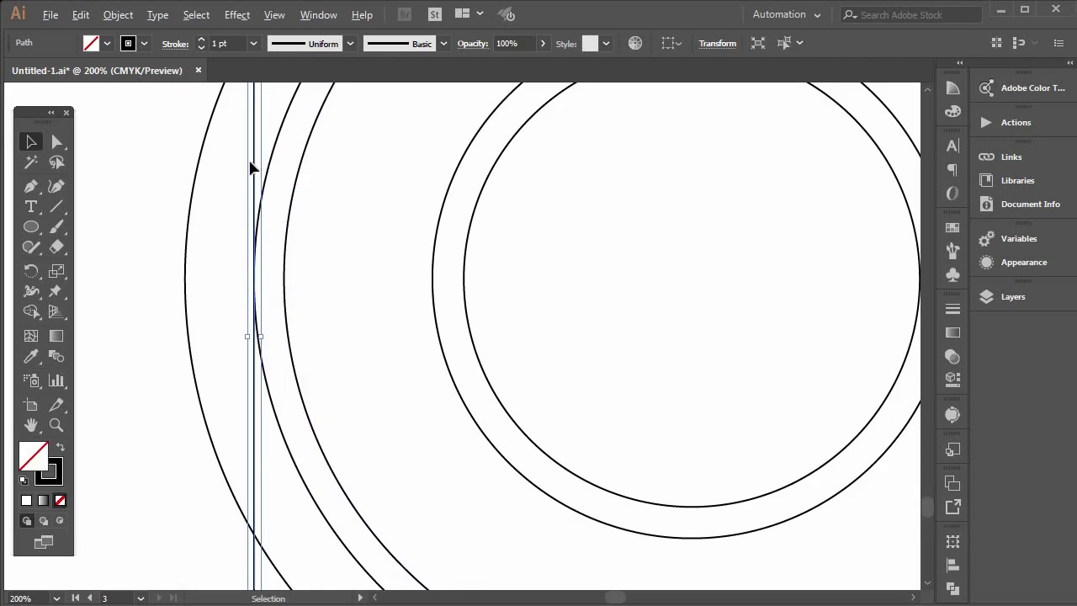
Duplicate the vertical line so the copy touches the left edge of the third circle
{"action": "left_click_drag", "start_coordinate": [262, 163], "coordinate": [293, 164]}
{"action": "scroll", "coordinate": [308, 216], "scroll_direction": "down", "scroll_amount": 3}
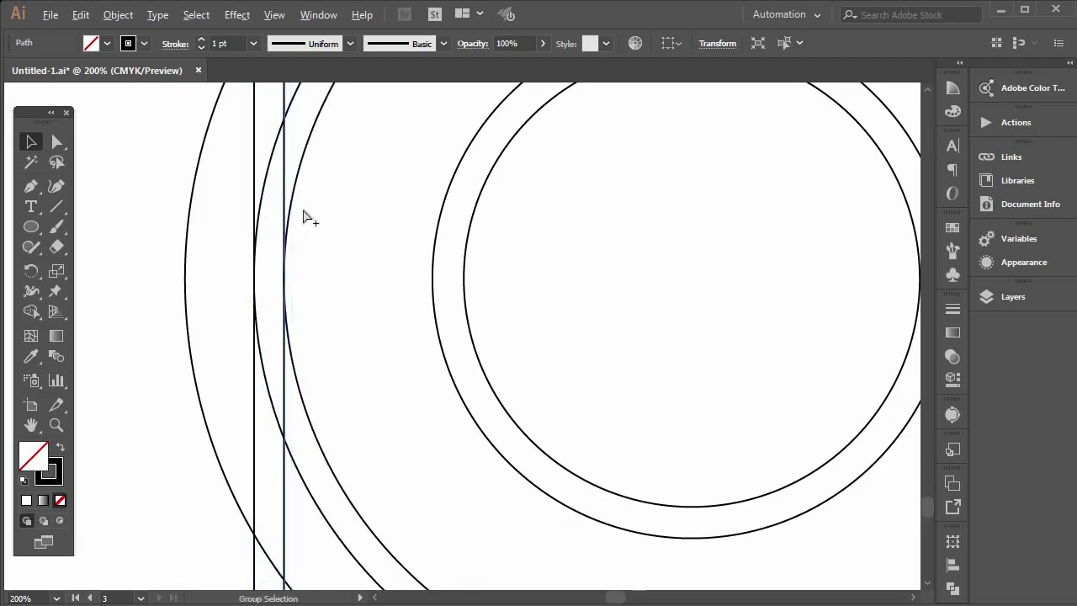
{"action": "scroll", "coordinate": [301, 252], "scroll_direction": "up", "scroll_amount": 2}
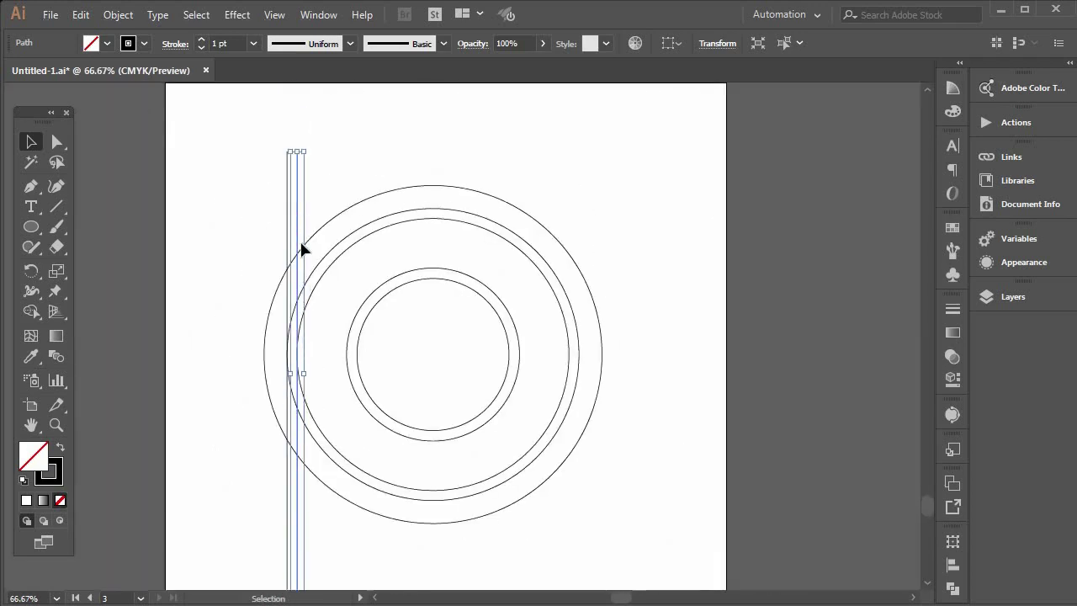
Select both vertical lines, move them left of the circles, and rotate them 35°
{"action": "left_click", "coordinate": [324, 139]}
{"action": "left_click_drag", "start_coordinate": [354, 129], "coordinate": [193, 166]}
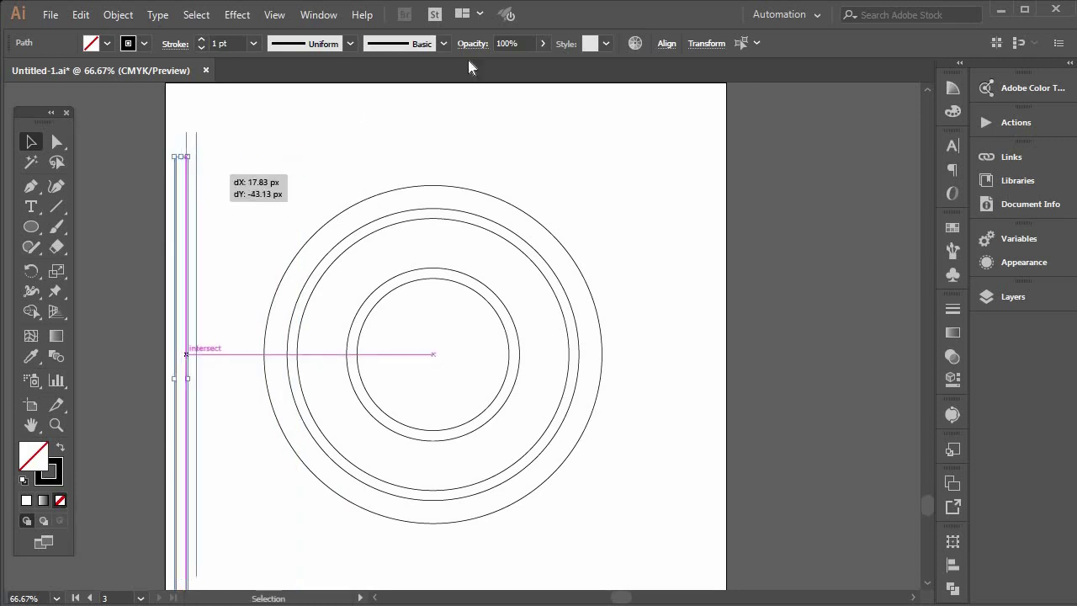
{"action": "left_click", "coordinate": [695, 46]}
{"action": "left_click", "coordinate": [591, 114]}
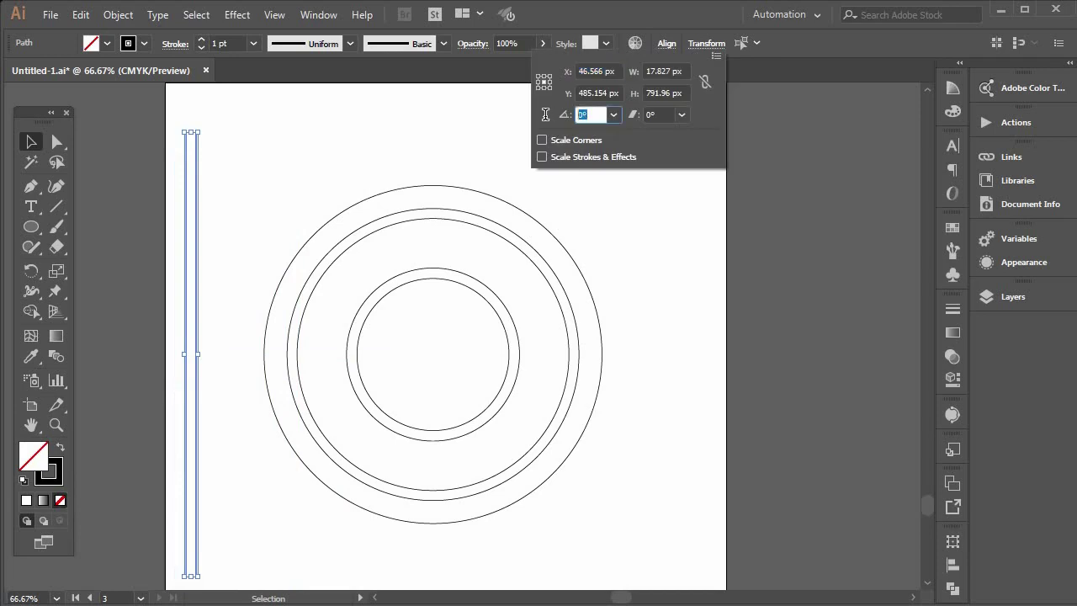
{"action": "type", "text": "35"}
{"action": "key", "text": "Return"}
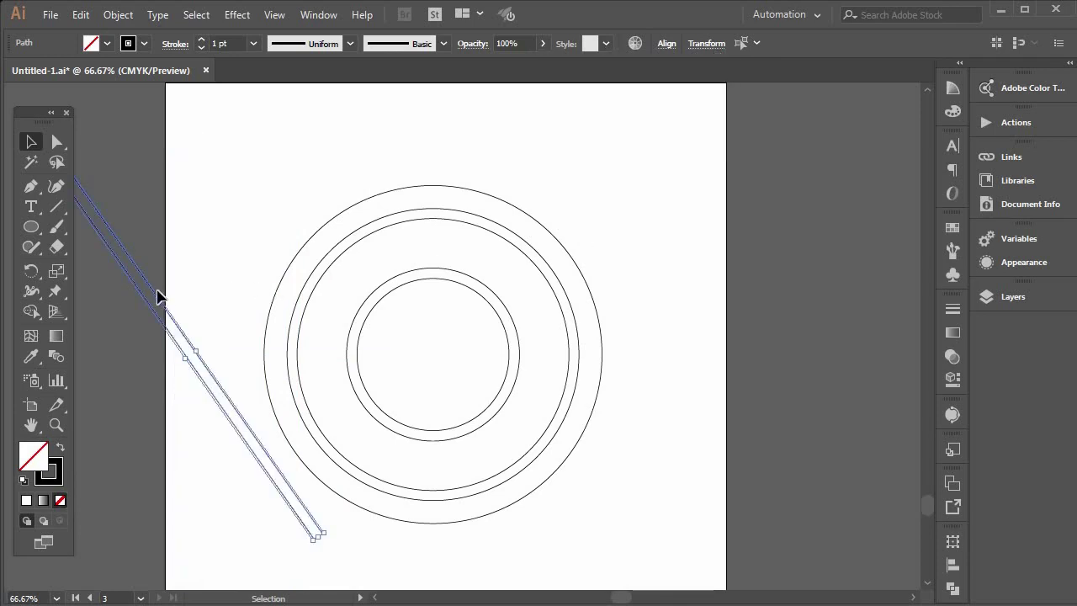
Move the slanted line pair across the circles and group the two lines
{"action": "left_click_drag", "start_coordinate": [158, 297], "coordinate": [356, 236]}
{"action": "scroll", "coordinate": [385, 224], "scroll_direction": "up", "scroll_amount": 3}
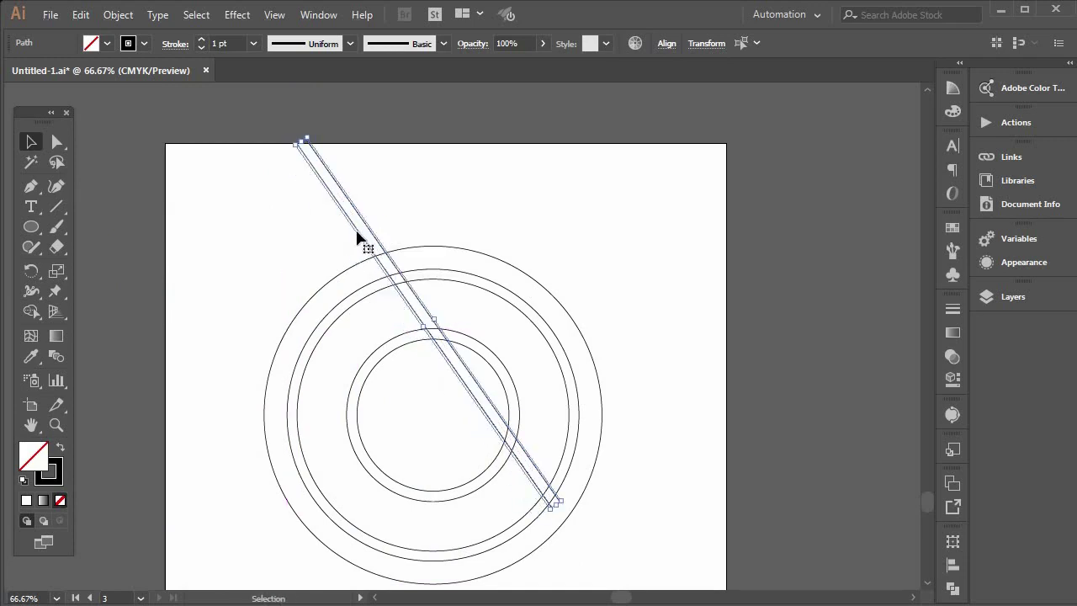
{"action": "right_click", "coordinate": [358, 230]}
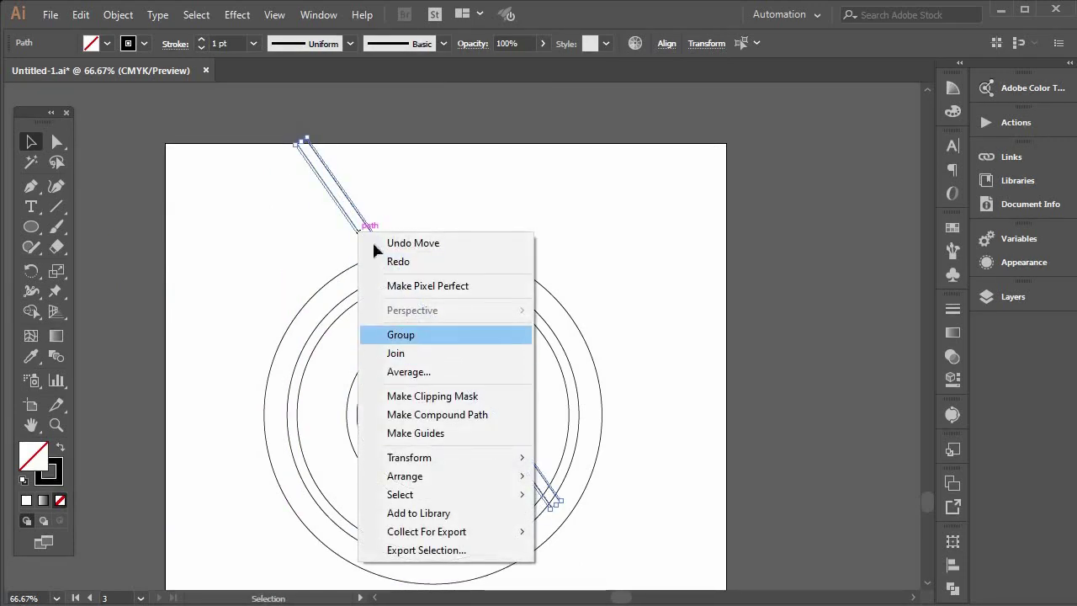
{"action": "key", "text": "Return"}
Duplicate the grouped line pair slightly to the left and rotate the copy to the matching negative angle so it mirrors the original
{"action": "left_click_drag", "start_coordinate": [374, 235], "coordinate": [339, 253]}
{"action": "left_click", "coordinate": [718, 43]}
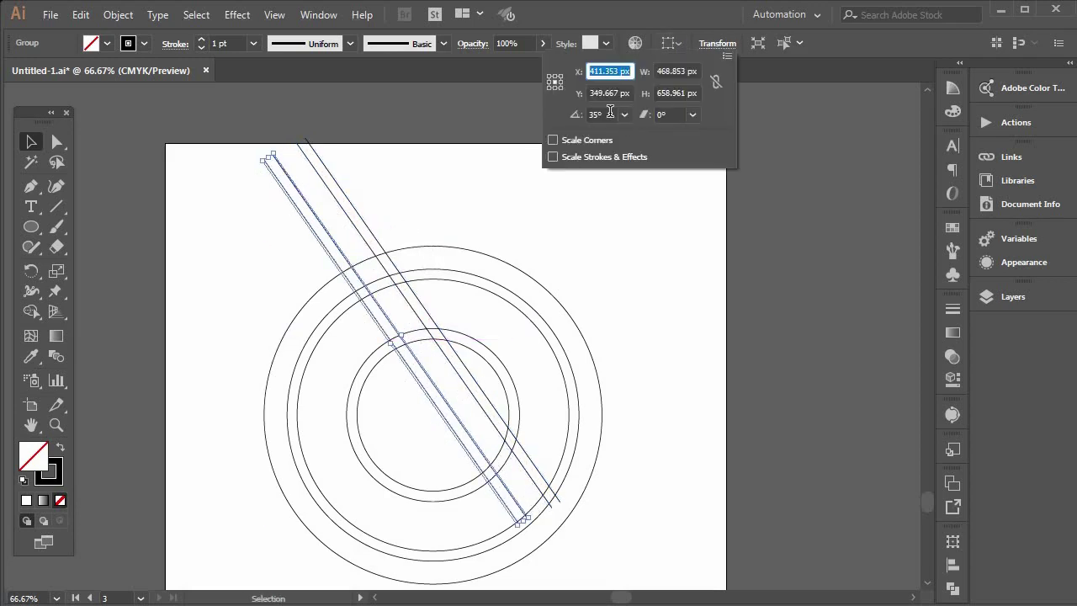
{"action": "left_click", "coordinate": [610, 113]}
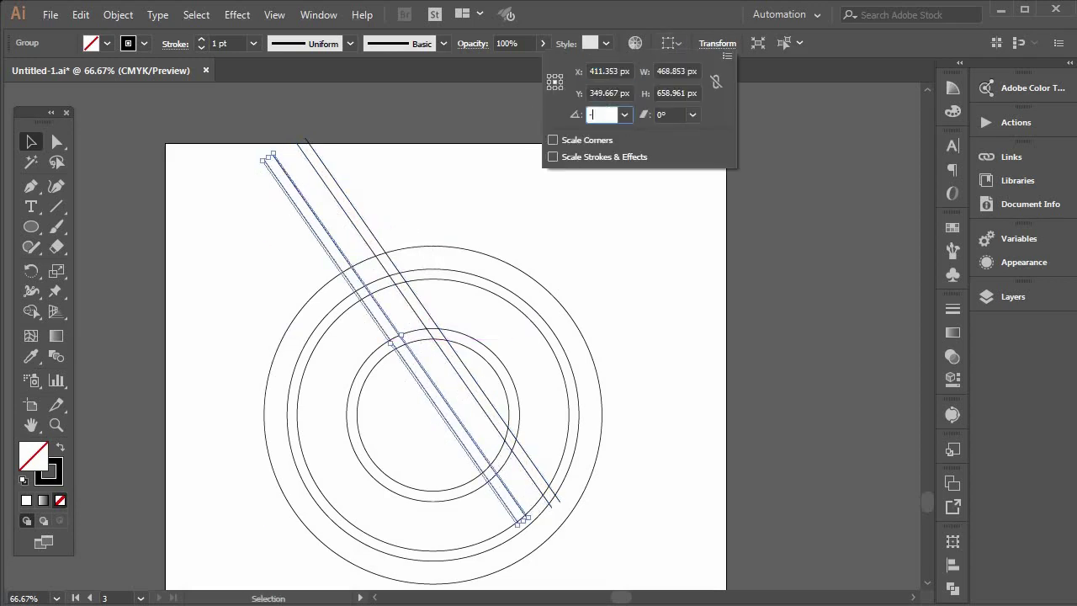
{"action": "key", "text": "Return"}
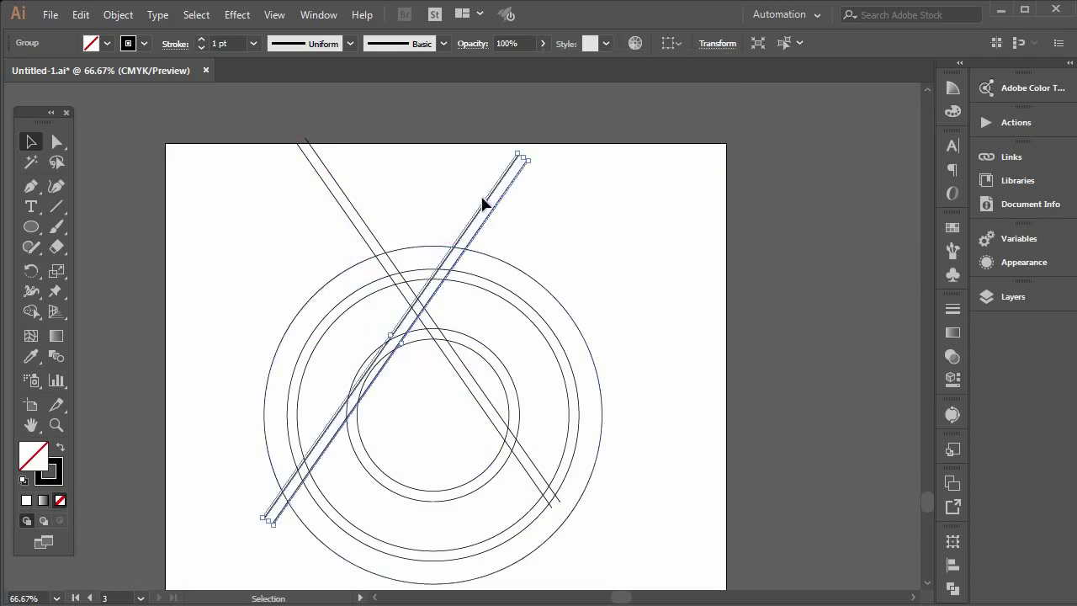
Move the mirrored line pair left so it crosses the first pair higher up, and align the top edges of both groups
{"action": "left_click_drag", "start_coordinate": [446, 201], "coordinate": [393, 180]}
{"action": "left_click_drag", "start_coordinate": [227, 181], "coordinate": [462, 179]}
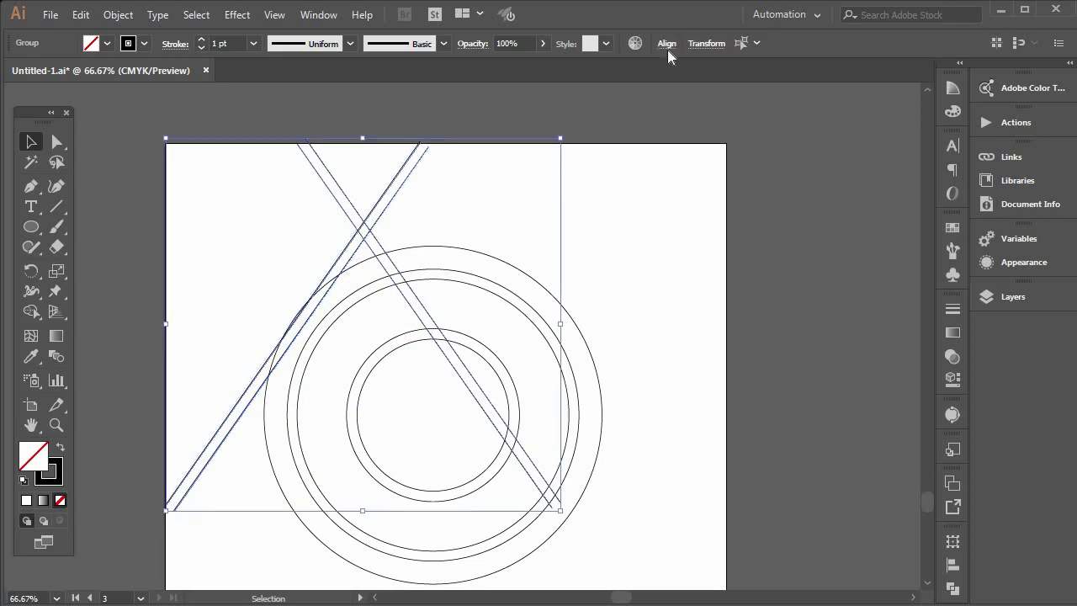
{"action": "left_click", "coordinate": [668, 50]}
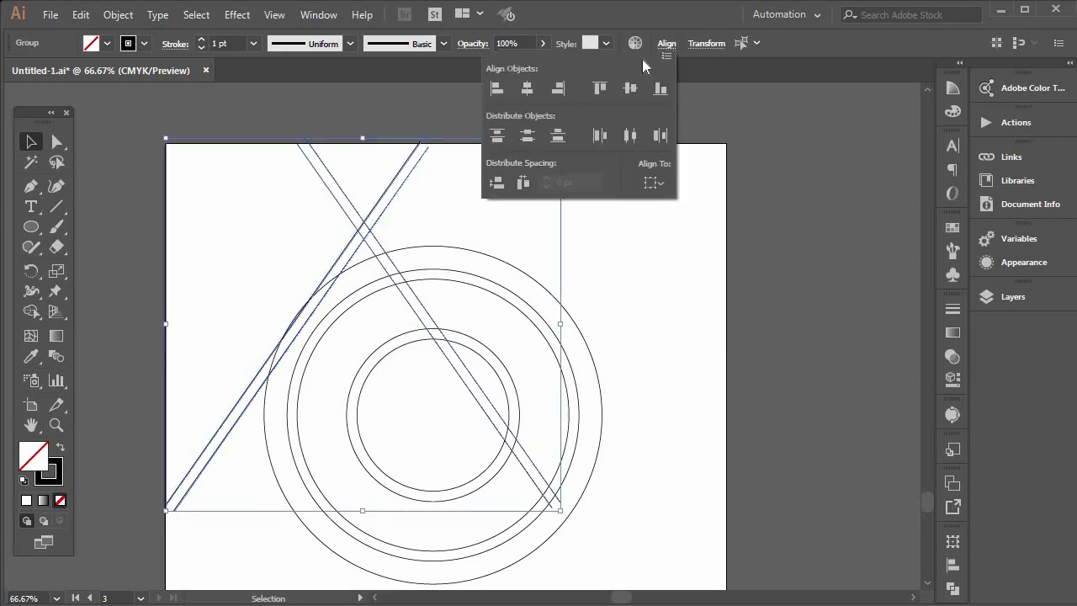
{"action": "left_click", "coordinate": [598, 93]}
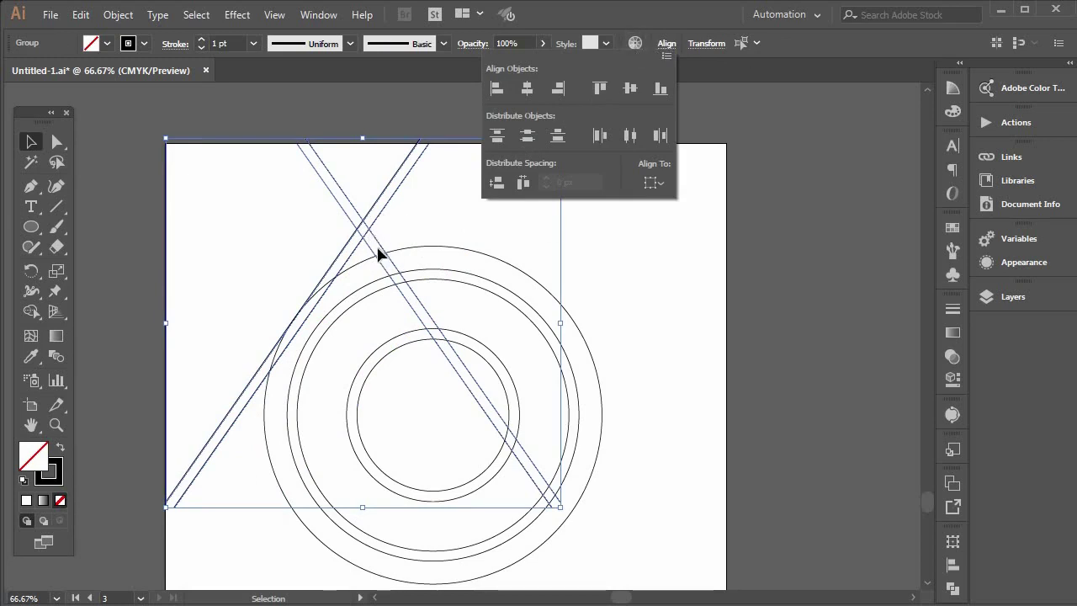
{"action": "left_click", "coordinate": [381, 245]}
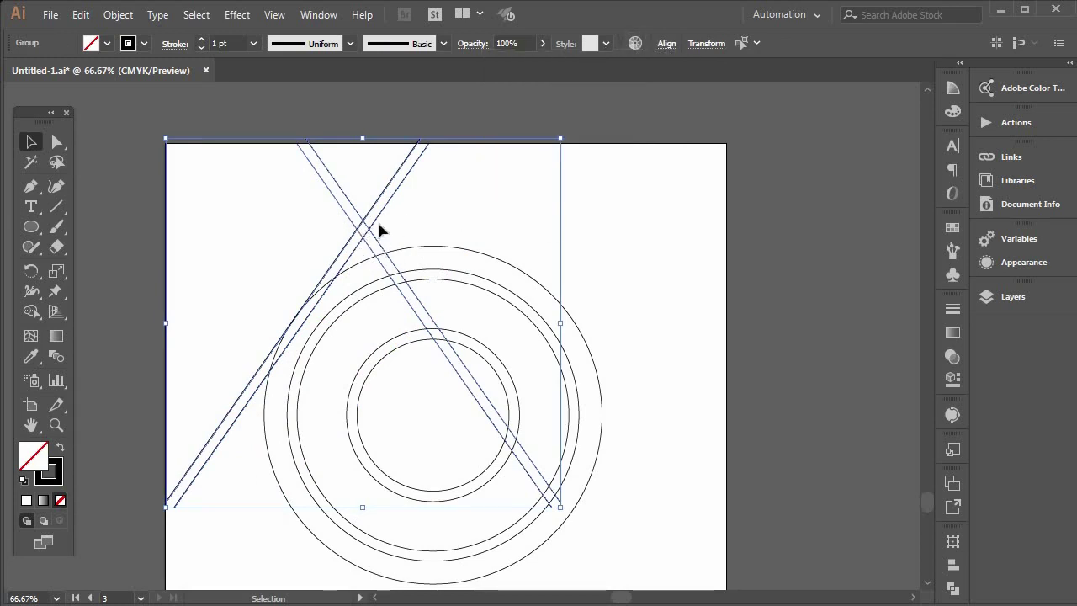
Move the crossed line pairs together so they are centered above the circles, and nudge them upward
{"action": "left_click_drag", "start_coordinate": [370, 236], "coordinate": [442, 173]}
{"action": "scroll", "coordinate": [423, 313], "scroll_direction": "up", "scroll_amount": 2}
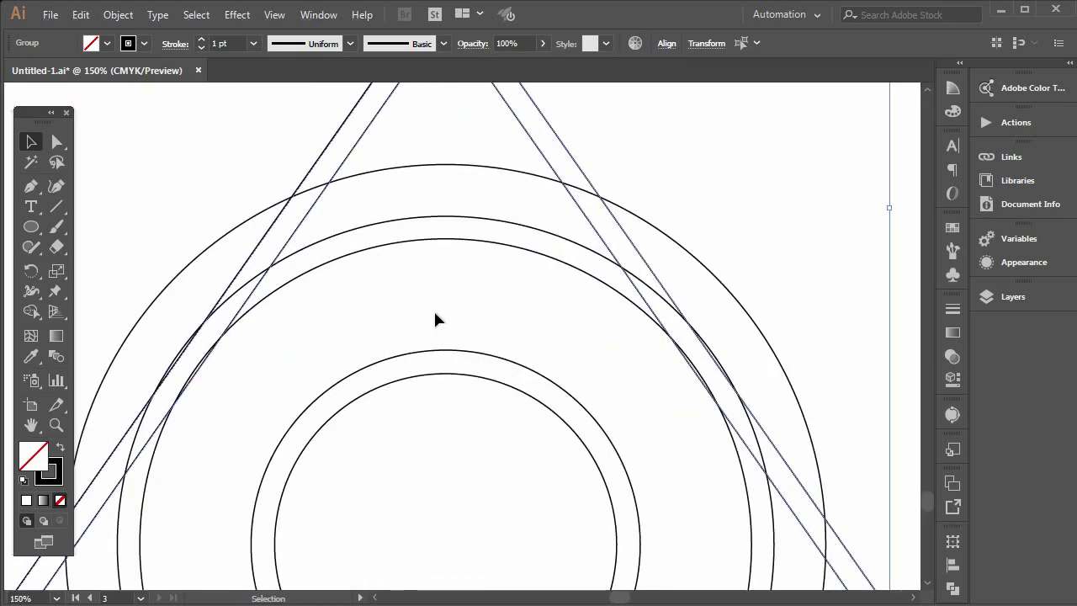
{"action": "key", "text": "Up"}
{"action": "key", "text": "Up"}
{"action": "key", "text": "Up"}
{"action": "key", "text": "Up"}
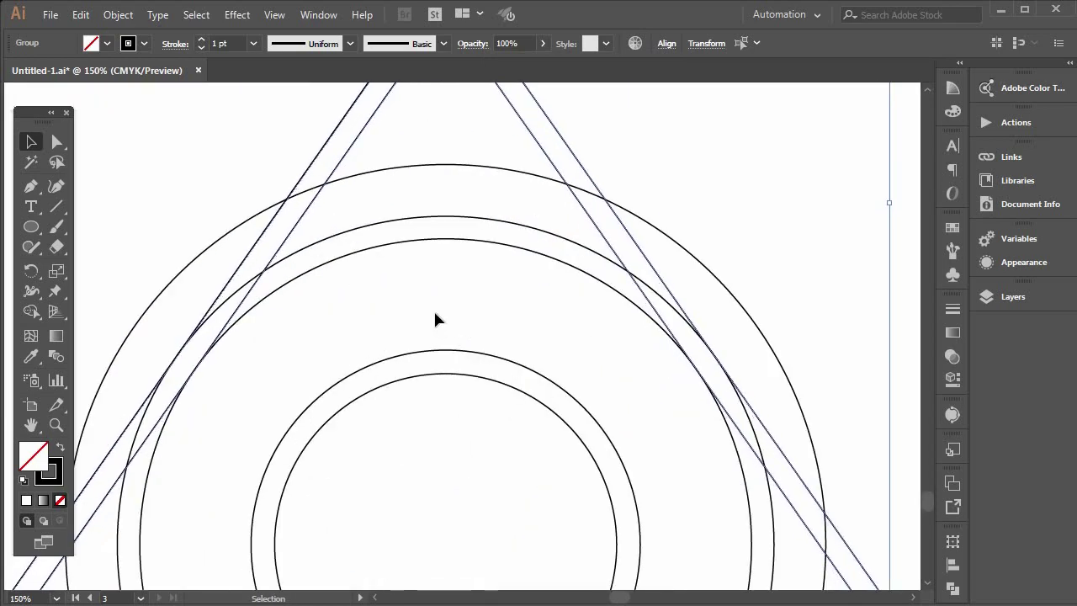
Fine-tune the crossed lines' height so both pairs run tangent to the ring between the second and third circles
{"action": "scroll", "coordinate": [436, 319], "scroll_direction": "down", "scroll_amount": 4}
{"action": "scroll", "coordinate": [440, 308], "scroll_direction": "up", "scroll_amount": 2}
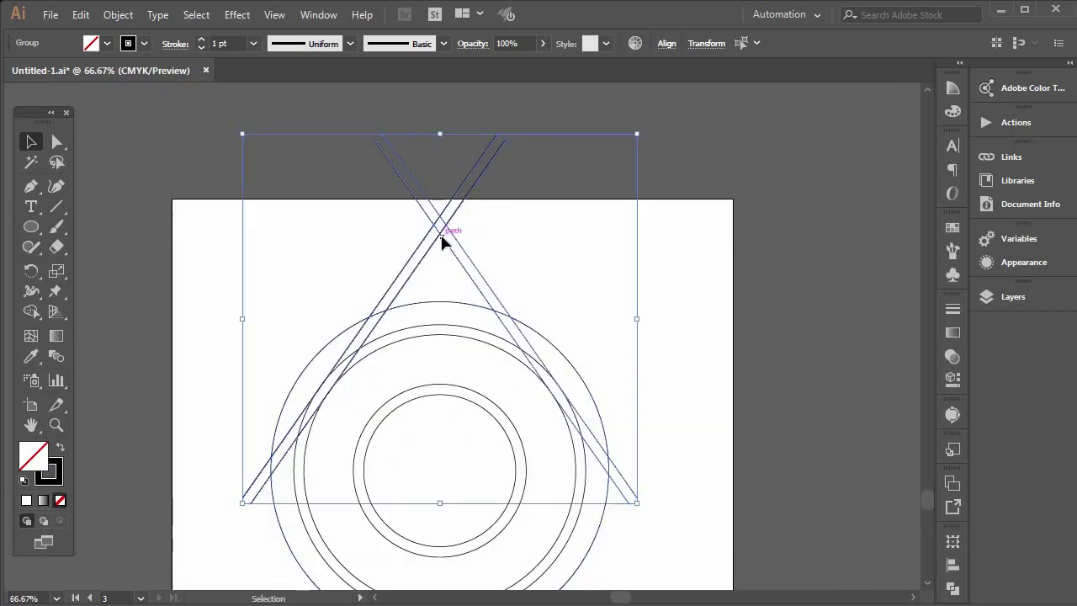
{"action": "mouse_move", "coordinate": [441, 236]}
{"action": "left_mouse_down"}
{"action": "mouse_move", "coordinate": [458, 233]}
{"action": "mouse_move", "coordinate": [444, 238]}
{"action": "left_mouse_up"}
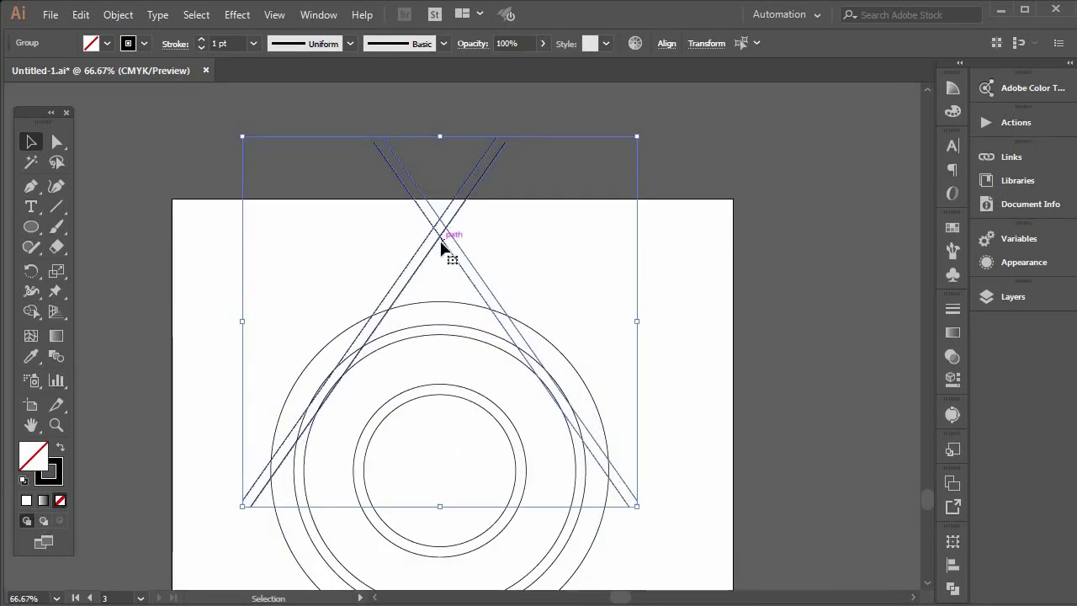
{"action": "mouse_move", "coordinate": [440, 245]}
{"action": "left_mouse_down"}
{"action": "mouse_move", "coordinate": [430, 242]}
{"action": "mouse_move", "coordinate": [447, 246]}
{"action": "left_mouse_up"}
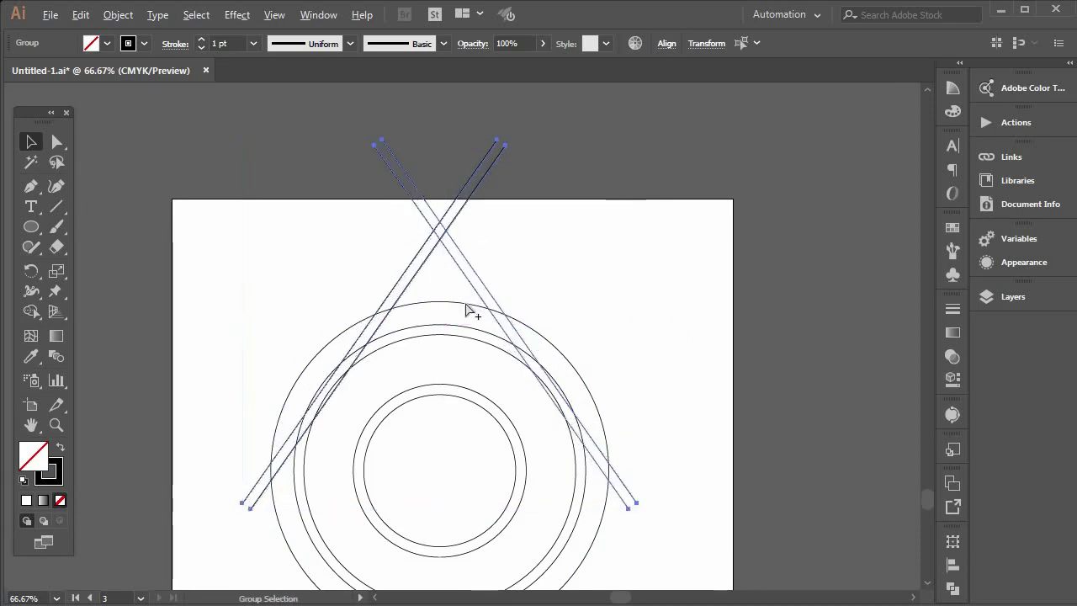
{"action": "scroll", "coordinate": [466, 306], "scroll_direction": "up", "scroll_amount": 1}
{"action": "key", "text": "Up"}
{"action": "key", "text": "Up"}
{"action": "key", "text": "Up"}
{"action": "key", "text": "Up"}
{"action": "key", "text": "Up"}
{"action": "key", "text": "Up"}
{"action": "key", "text": "Up"}
{"action": "key", "text": "Up"}
{"action": "key", "text": "Up"}
{"action": "key", "text": "Up"}
{"action": "key", "text": "Up"}
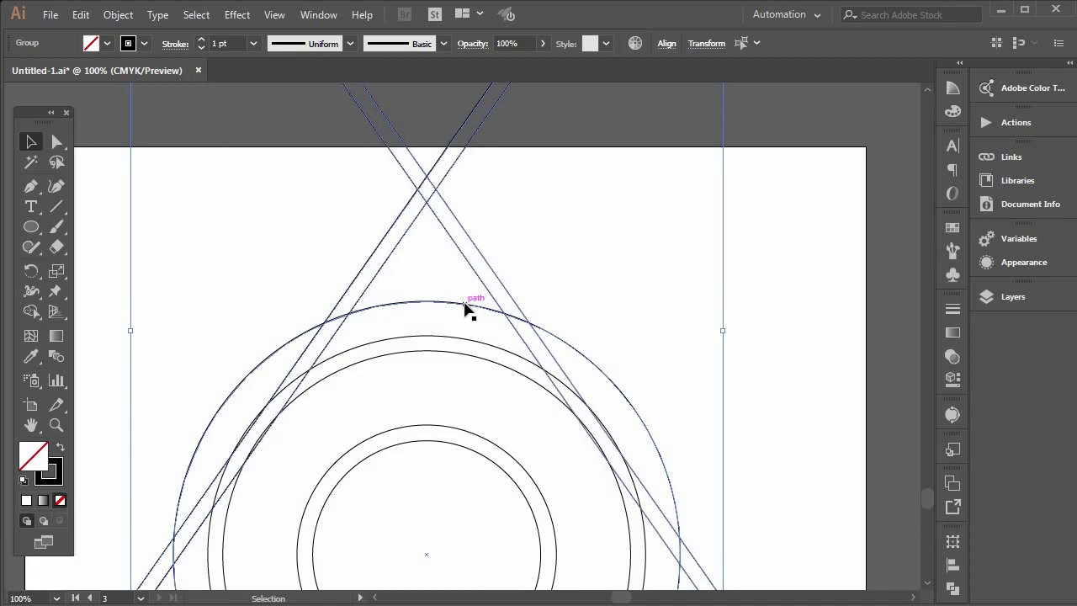
{"action": "key", "text": "Down"}
{"action": "key", "text": "Down"}
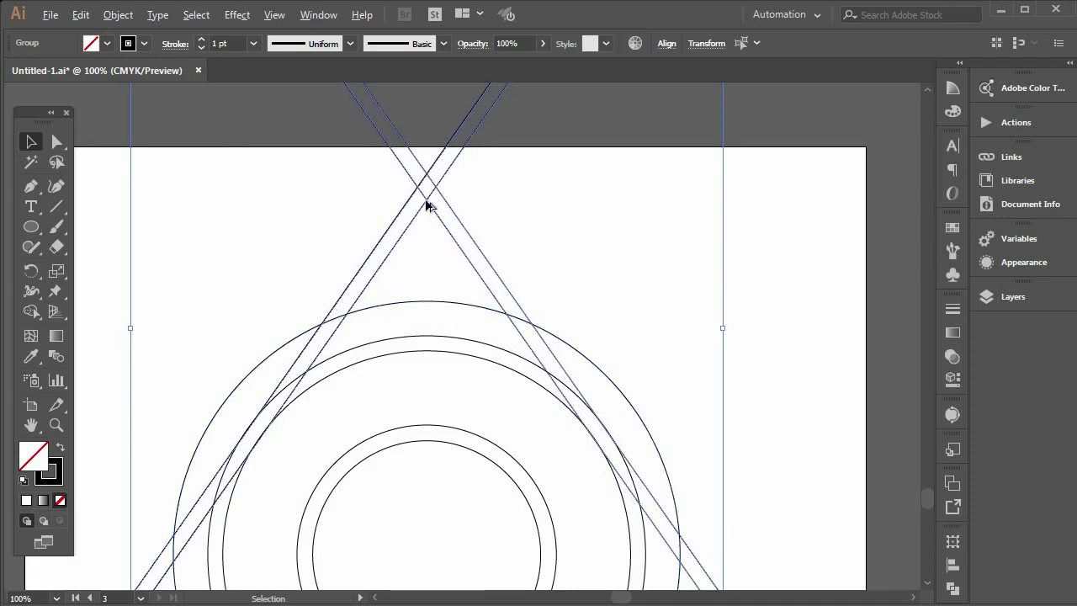
Duplicate the crossed lines straight down so the copy's pairs run along the small inner ring
{"action": "left_click_drag", "start_coordinate": [424, 208], "coordinate": [430, 342]}
{"action": "left_click_drag", "start_coordinate": [430, 358], "coordinate": [430, 361]}
{"action": "key", "text": "Down"}
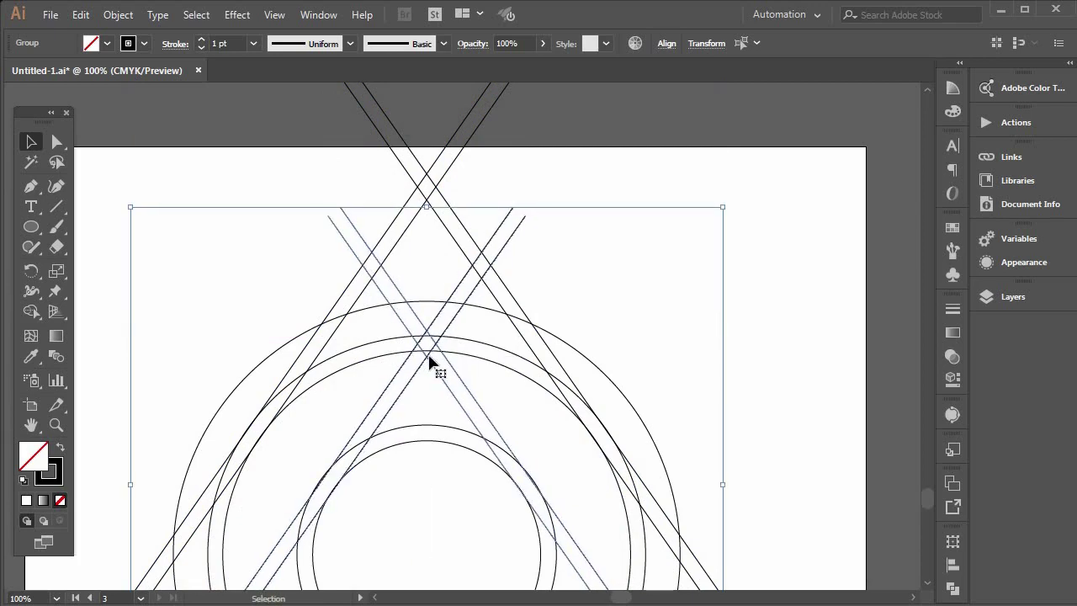
Inspect up close how the lower crossed lines meet the small inner ring, and deselect them
{"action": "key", "text": "ctrl"}
{"action": "key", "text": "ctrl+minus"}
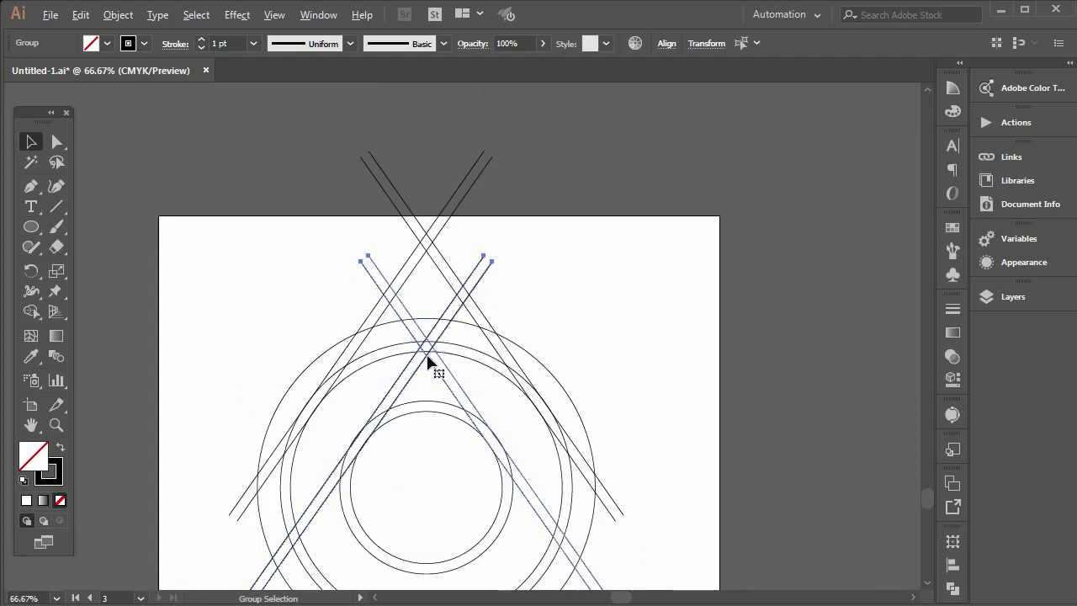
{"action": "key", "text": "ctrl+plus"}
{"action": "key", "text": "ctrl+plus"}
{"action": "key", "text": "ctrl+plus"}
{"action": "key", "text": "ctrl+plus"}
{"action": "key", "text": "ctrl+plus"}
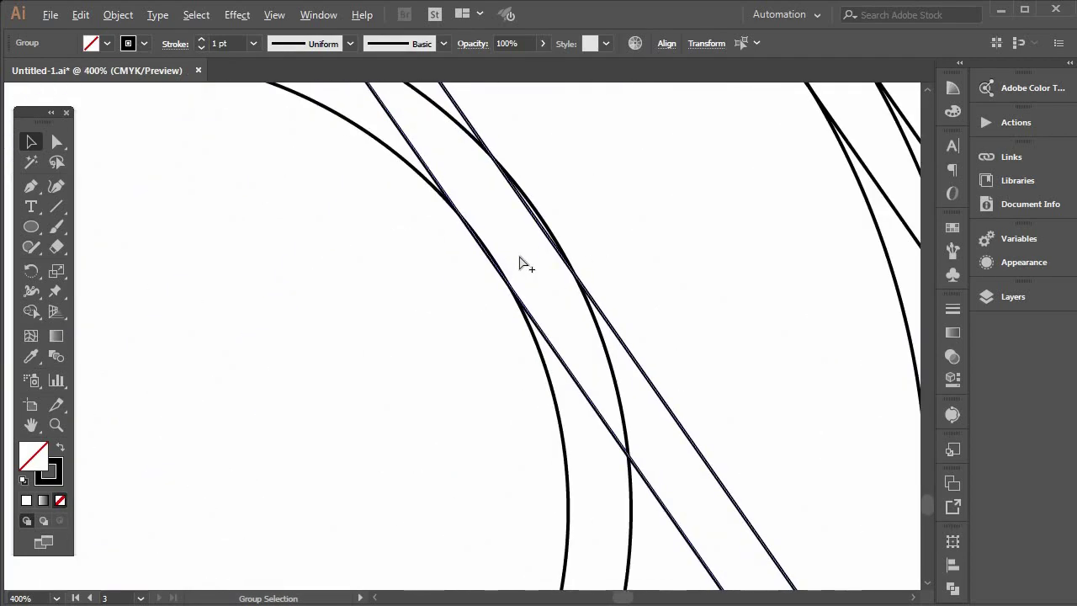
{"action": "key", "text": "ctrl+minus"}
{"action": "key", "text": "ctrl+minus"}
{"action": "key", "text": "ctrl+minus"}
{"action": "key", "text": "ctrl+minus"}
{"action": "key", "text": "ctrl+minus"}
{"action": "key", "text": "ctrl"}
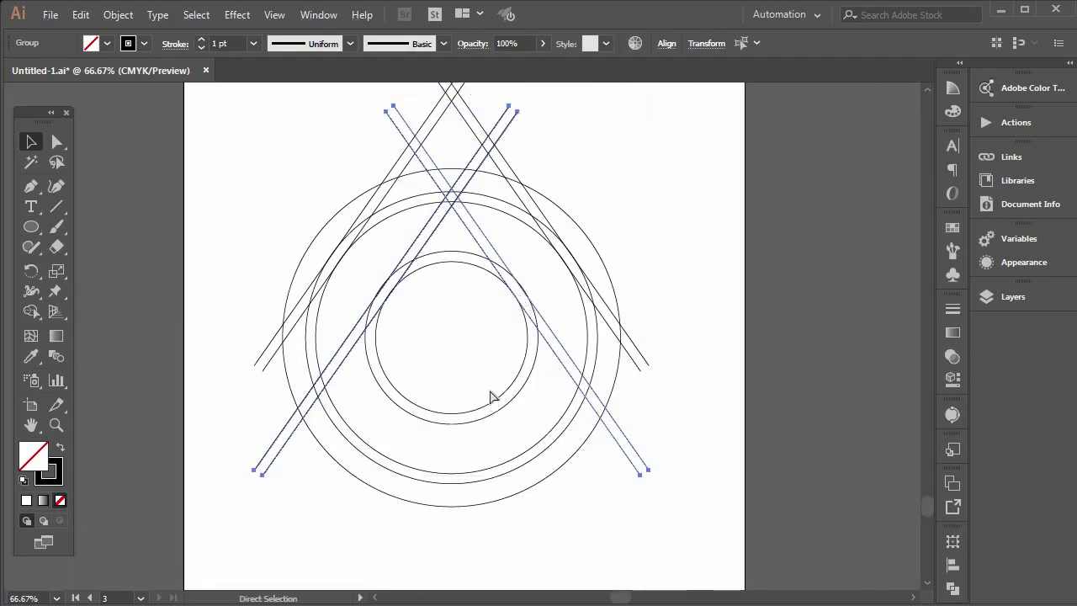
{"action": "scroll", "coordinate": [492, 397], "scroll_direction": "right", "scroll_amount": 2}
{"action": "left_click", "coordinate": [457, 553]}
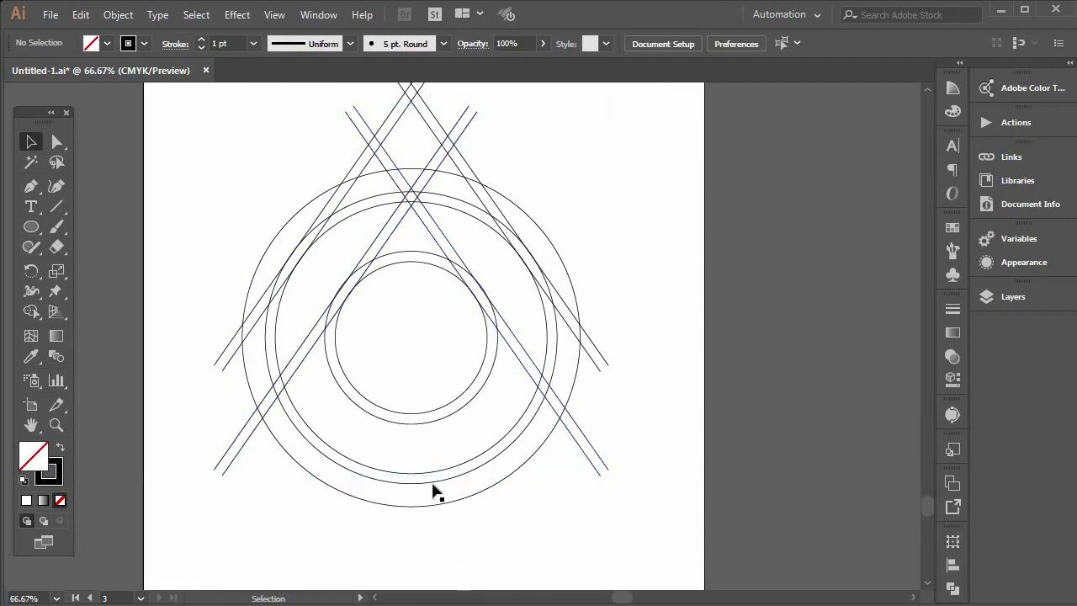
Select the second and third circles, duplicate the ring toward the upper left of the original, and deselect it
{"action": "left_click", "coordinate": [416, 485]}
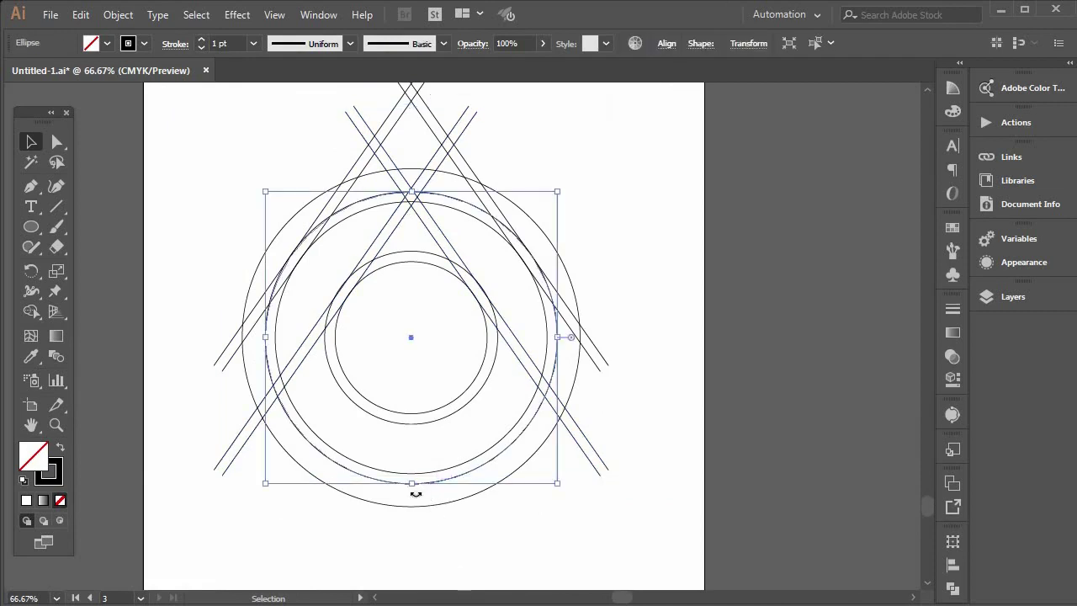
{"action": "left_click", "coordinate": [446, 573]}
{"action": "left_click", "coordinate": [416, 481]}
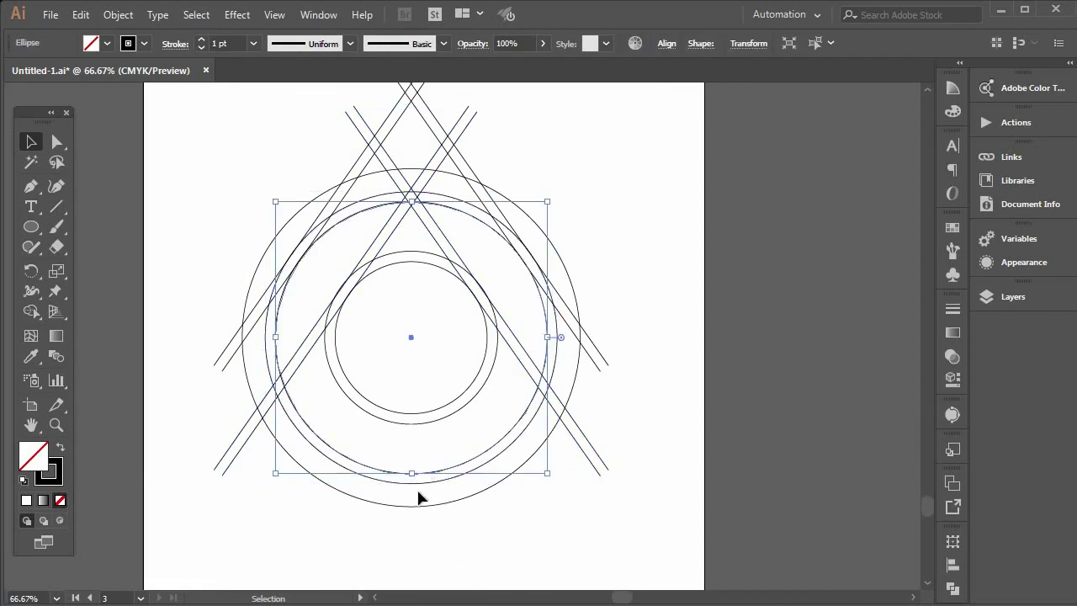
{"action": "left_click", "coordinate": [420, 481]}
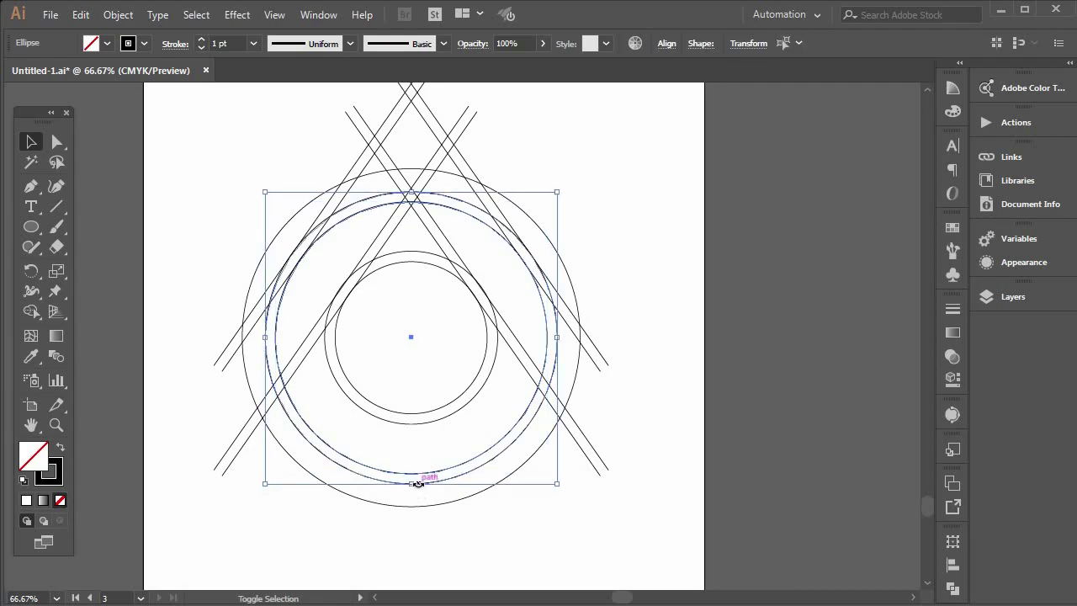
{"action": "left_click_drag", "start_coordinate": [448, 474], "coordinate": [390, 464]}
{"action": "scroll", "coordinate": [389, 463], "scroll_direction": "down", "scroll_amount": 1}
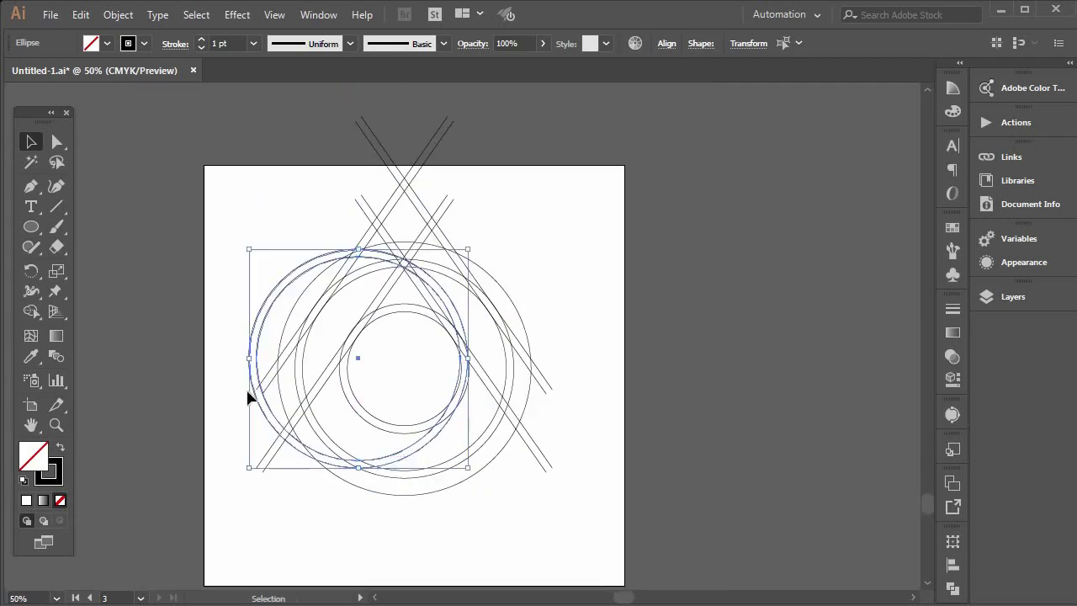
{"action": "left_click", "coordinate": [240, 206]}
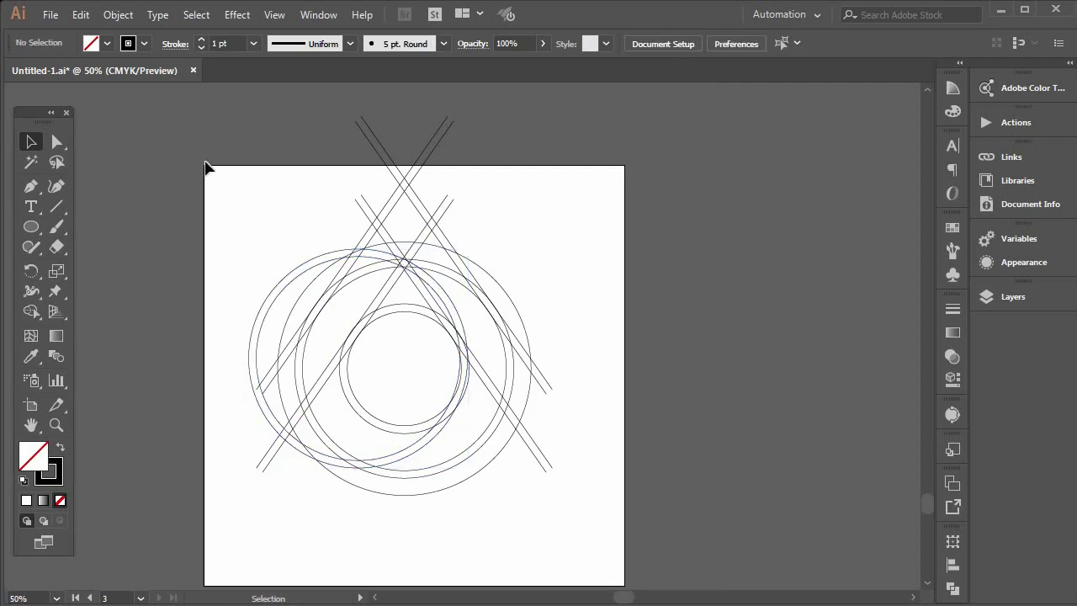
Select all the circles and crossed lines and set a black fill for the Shape Builder tool
{"action": "left_click_drag", "start_coordinate": [397, 315], "coordinate": [600, 554]}
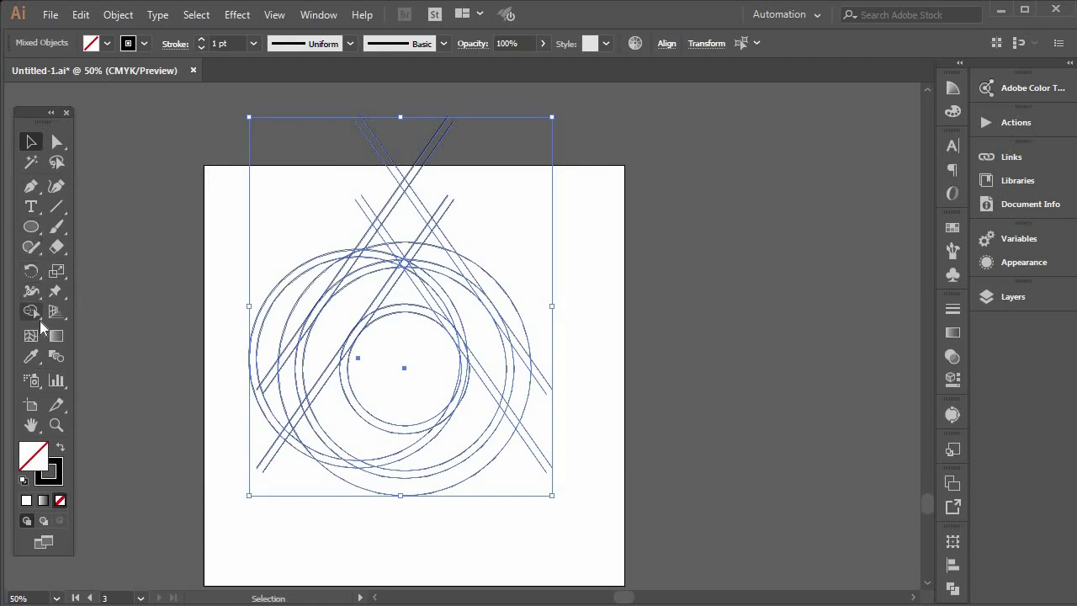
{"action": "left_click", "coordinate": [37, 316]}
{"action": "left_click", "coordinate": [102, 46]}
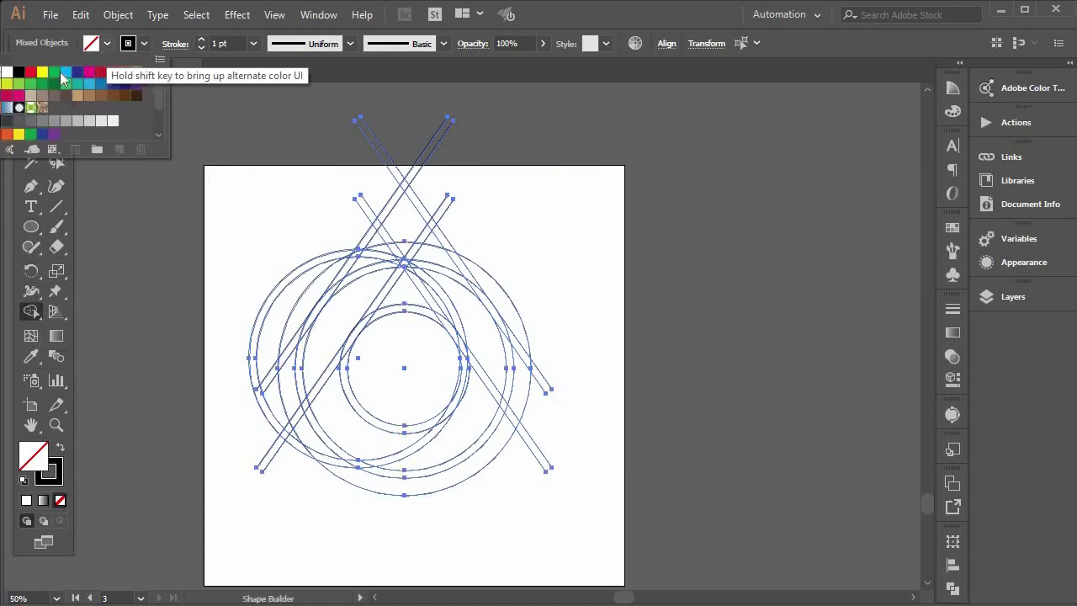
{"action": "left_click", "coordinate": [19, 73]}
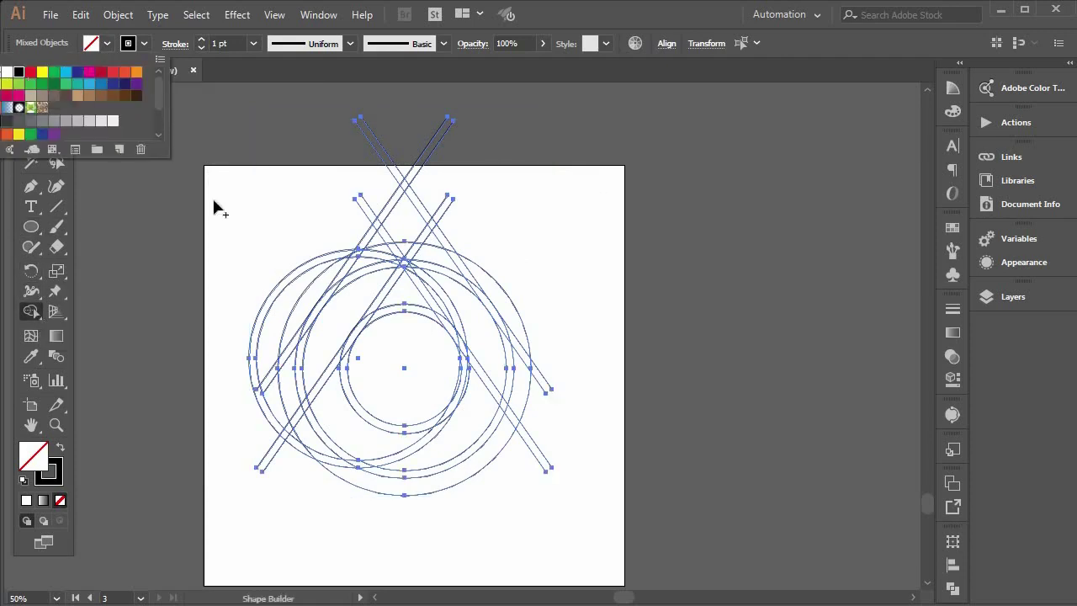
{"action": "left_click", "coordinate": [407, 358]}
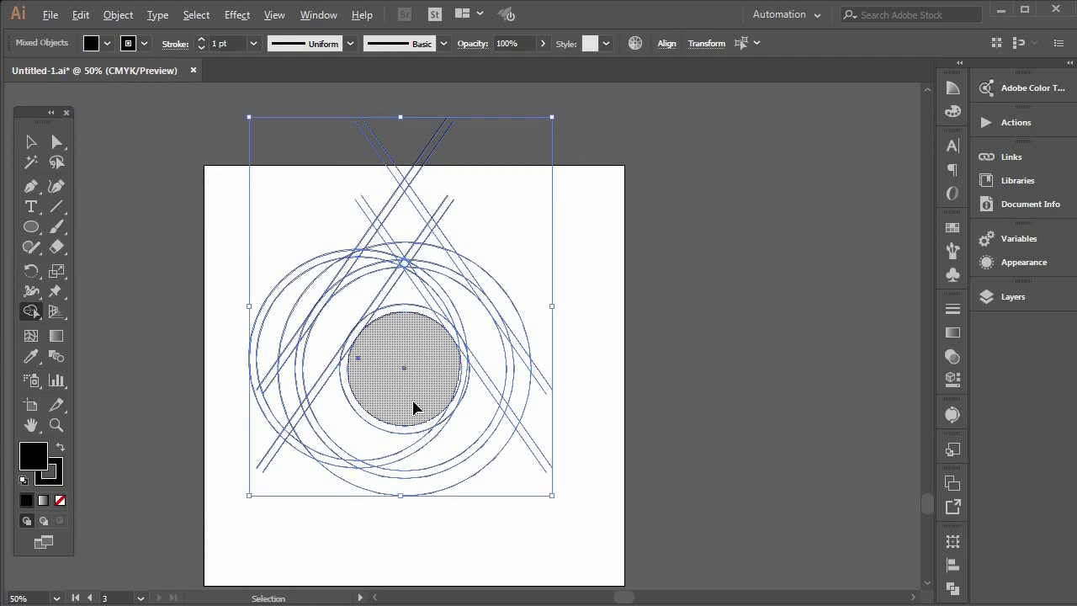
Merge the outer ring's regions outside the upper crossed lines into a black band running around both sides and the bottom
{"action": "key", "text": "ctrl+equal"}
{"action": "scroll", "coordinate": [413, 407], "scroll_direction": "up", "scroll_amount": 1}
{"action": "scroll", "coordinate": [413, 407], "scroll_direction": "right", "scroll_amount": 1}
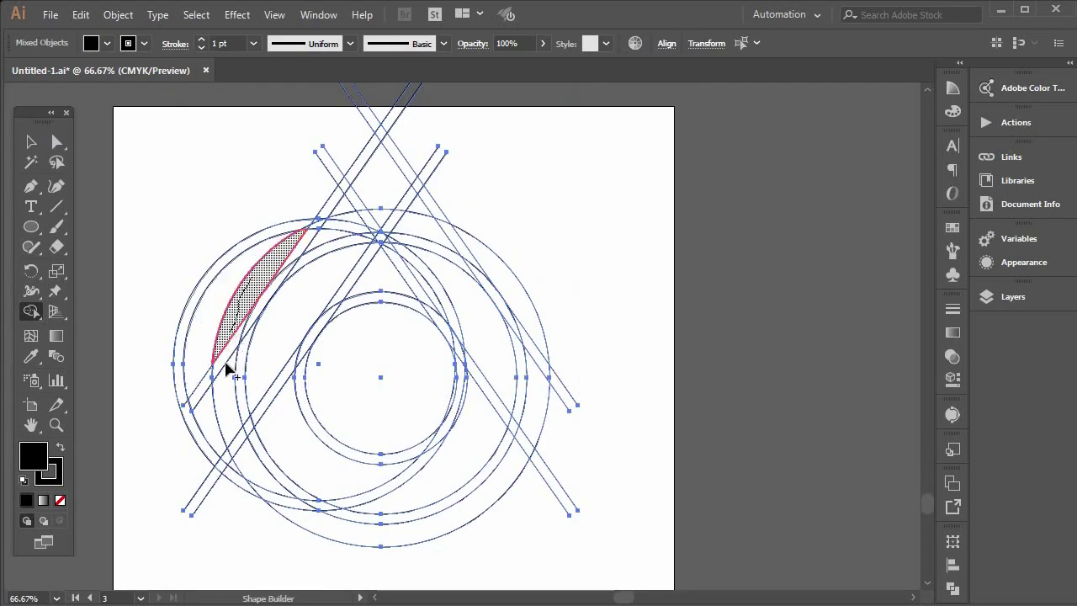
{"action": "left_click_drag", "start_coordinate": [227, 368], "coordinate": [231, 425]}
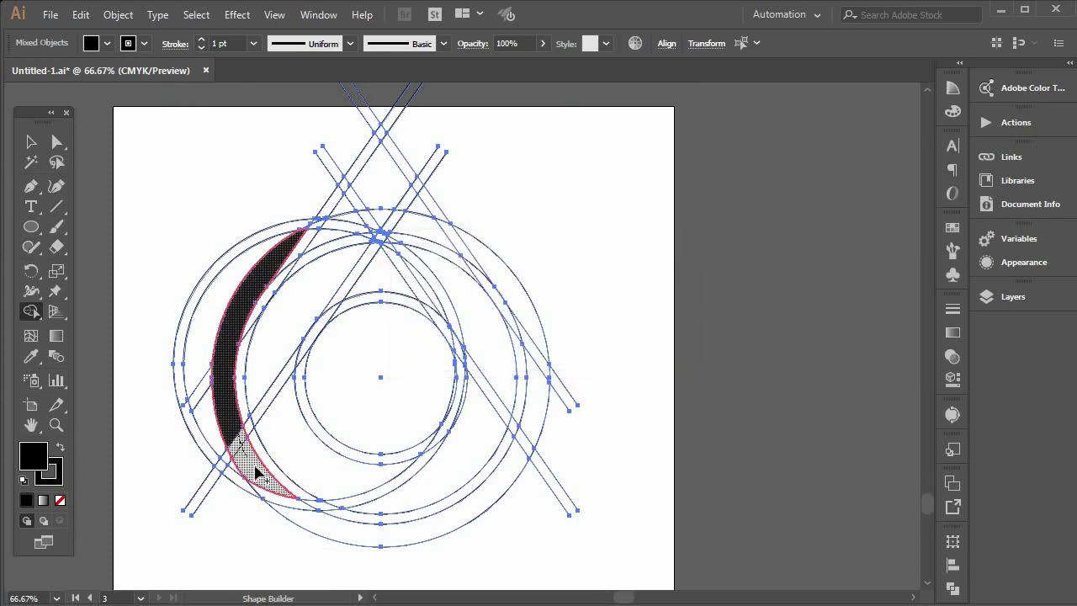
{"action": "left_click_drag", "start_coordinate": [255, 474], "coordinate": [294, 520]}
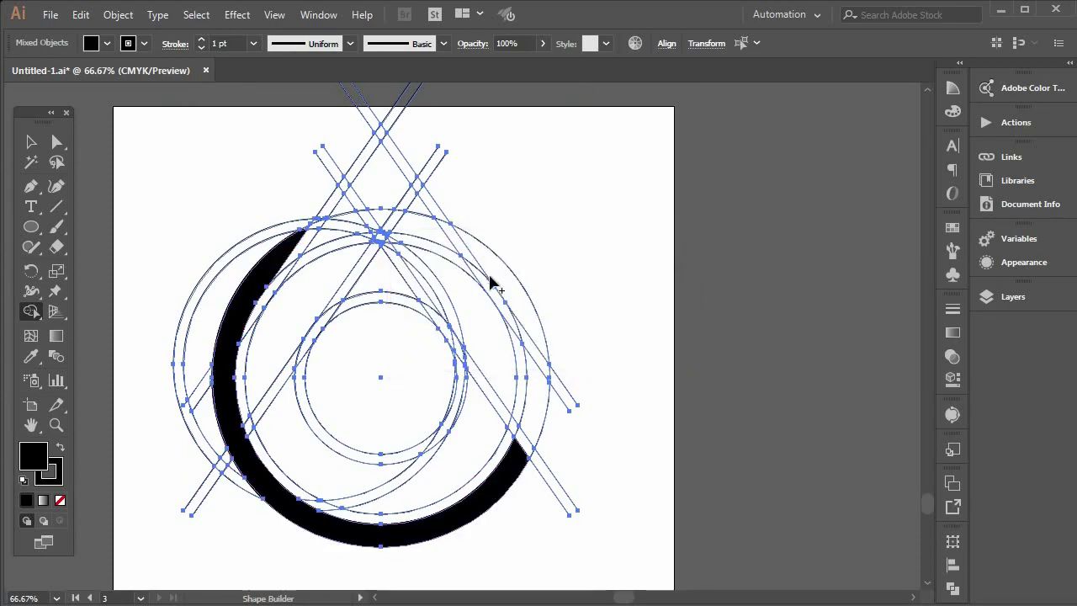
{"action": "mouse_move", "coordinate": [510, 305]}
{"action": "left_mouse_down"}
{"action": "mouse_move", "coordinate": [535, 374]}
{"action": "mouse_move", "coordinate": [533, 419]}
{"action": "mouse_move", "coordinate": [494, 474]}
{"action": "left_mouse_up"}
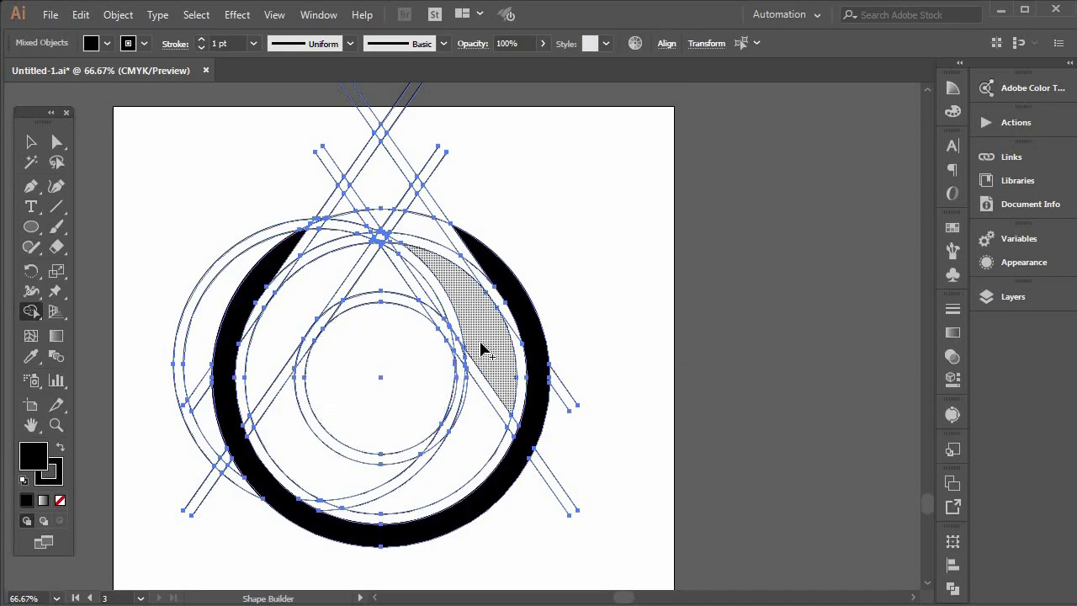
Merge the regions around the small inner ring up to the upper lines' crossing into a thick black drop outline
{"action": "mouse_move", "coordinate": [488, 368]}
{"action": "left_mouse_down"}
{"action": "mouse_move", "coordinate": [483, 427]}
{"action": "mouse_move", "coordinate": [383, 494]}
{"action": "mouse_move", "coordinate": [352, 482]}
{"action": "left_mouse_up"}
{"action": "mouse_move", "coordinate": [301, 457]}
{"action": "left_mouse_down"}
{"action": "mouse_move", "coordinate": [264, 383]}
{"action": "mouse_move", "coordinate": [217, 340]}
{"action": "left_mouse_up"}
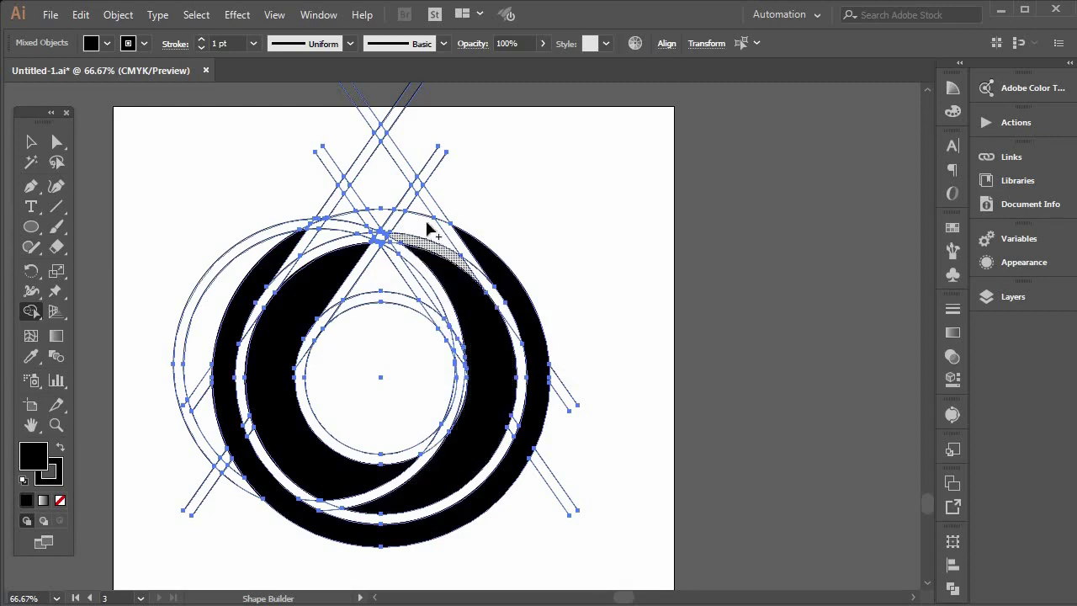
{"action": "left_click_drag", "start_coordinate": [421, 236], "coordinate": [443, 268]}
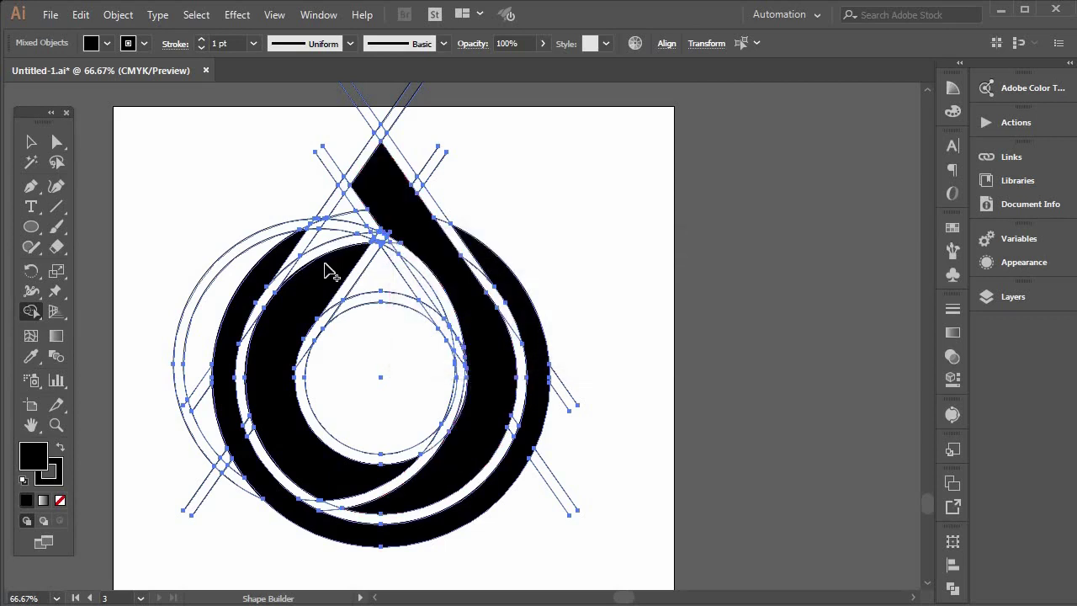
{"action": "left_click_drag", "start_coordinate": [362, 215], "coordinate": [368, 208]}
Merge the leftover fragments at the drop outline's inner peak and along its right inner edge into the black shape
{"action": "scroll", "coordinate": [368, 209], "scroll_direction": "up", "scroll_amount": 2}
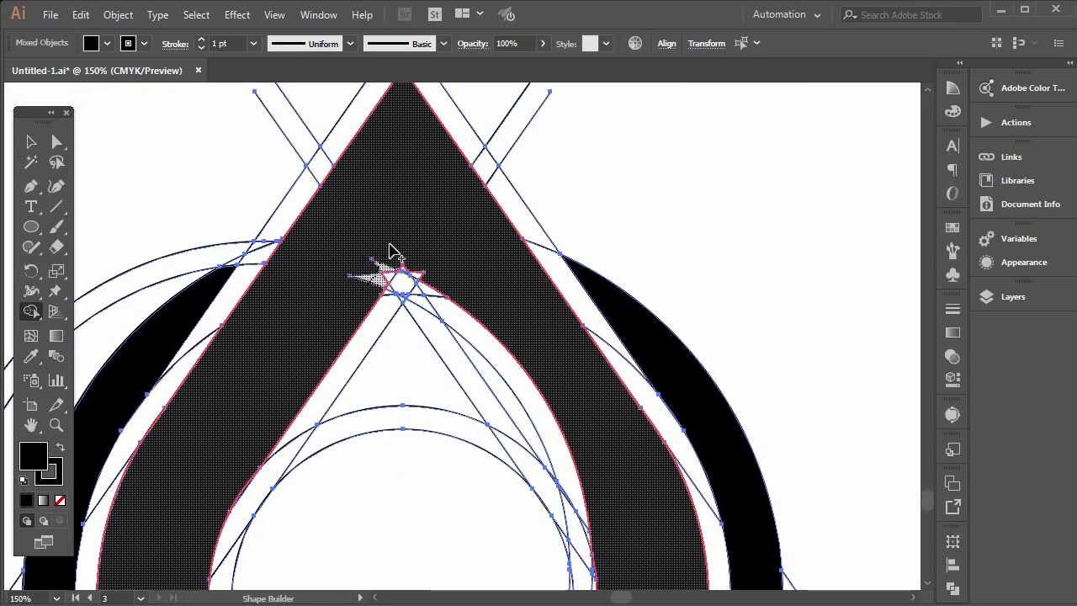
{"action": "scroll", "coordinate": [469, 316], "scroll_direction": "down", "scroll_amount": 1}
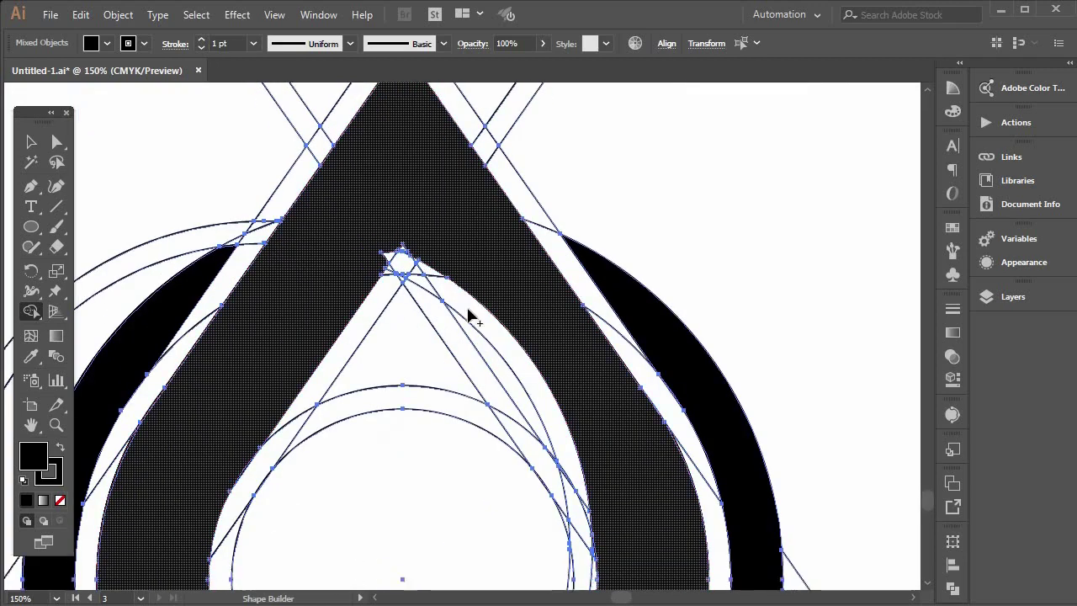
{"action": "scroll", "coordinate": [470, 316], "scroll_direction": "down", "scroll_amount": 1}
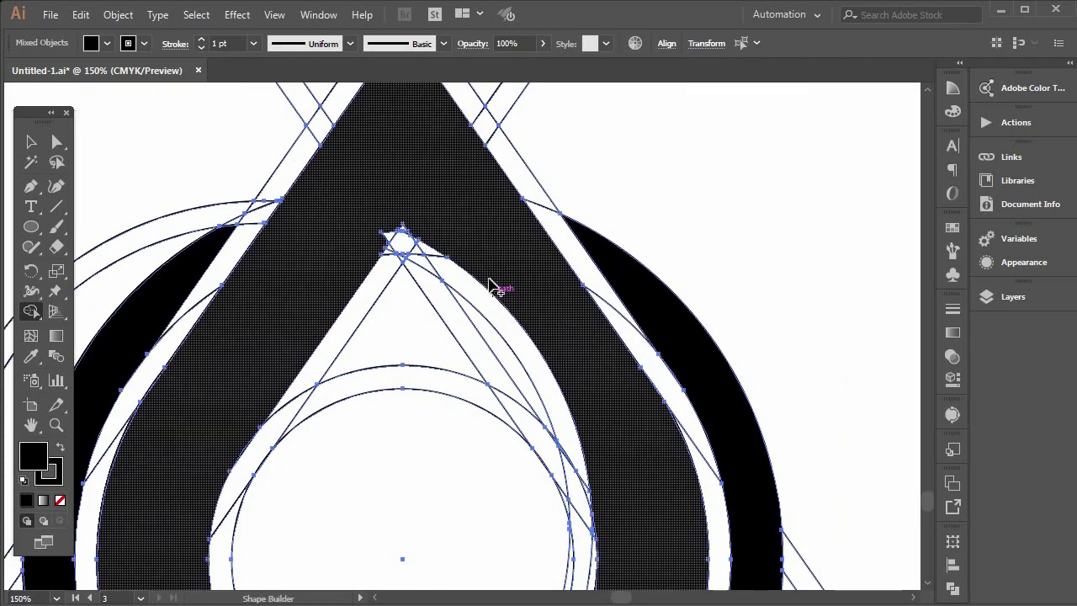
{"action": "left_click_drag", "start_coordinate": [493, 286], "coordinate": [531, 379]}
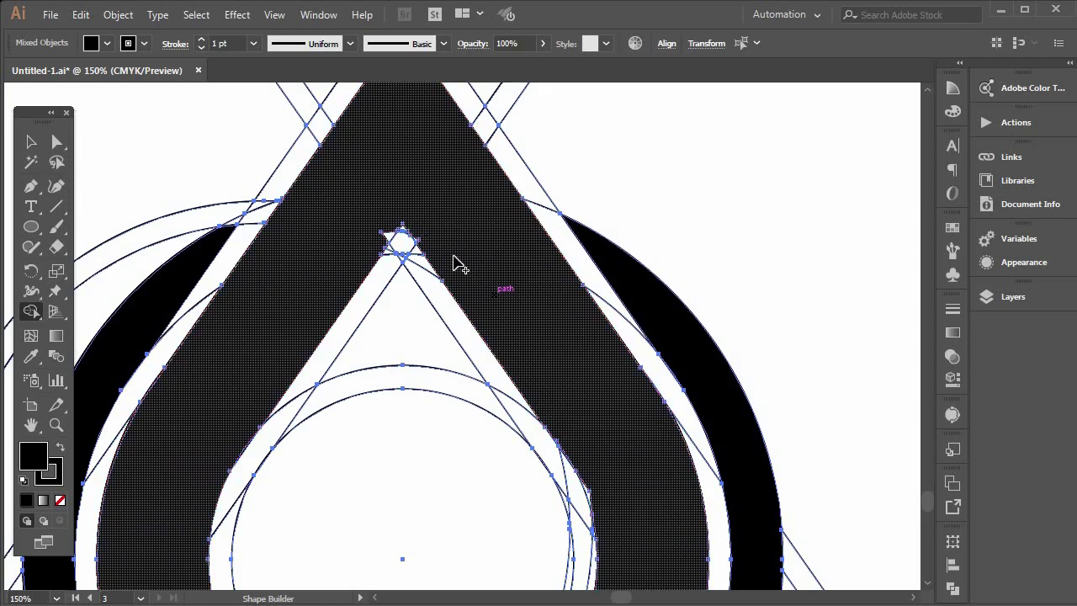
{"action": "scroll", "coordinate": [407, 221], "scroll_direction": "up", "scroll_amount": 3}
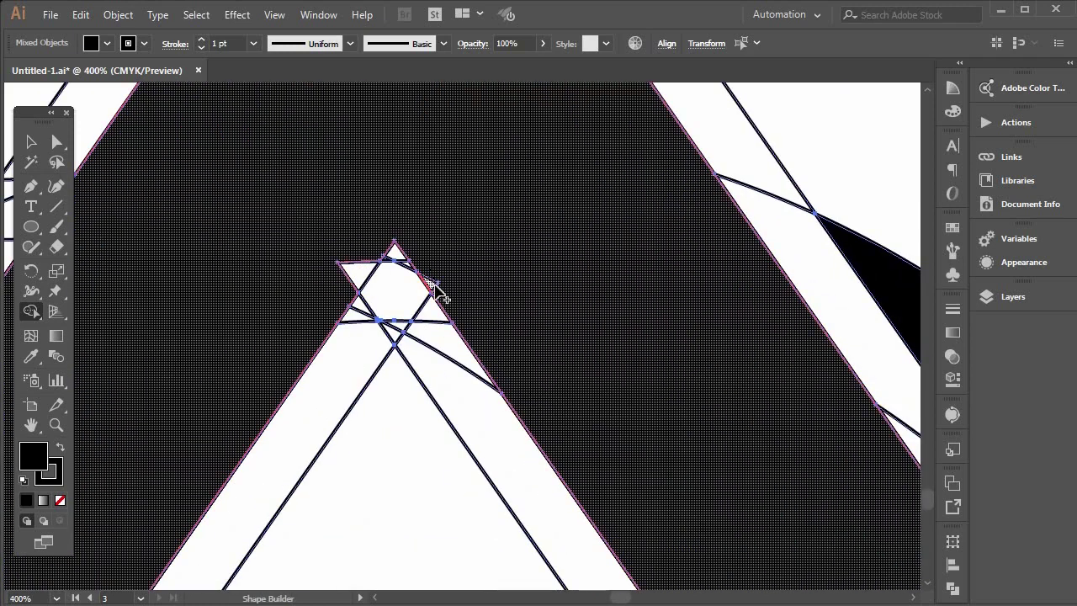
{"action": "key", "text": "ctrl+shift+a"}
{"action": "scroll", "coordinate": [362, 281], "scroll_direction": "down", "scroll_amount": 5}
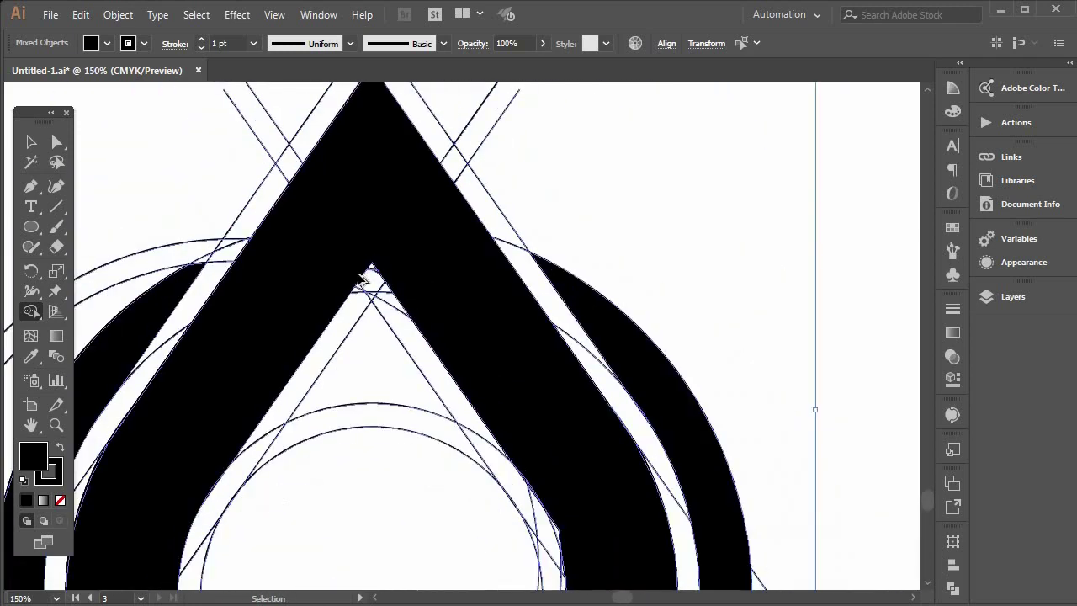
Reselect all the artwork and merge the sliver where the drop outline's right inner edge meets the small ring
{"action": "key", "text": "ctrl+a"}
{"action": "scroll", "coordinate": [444, 370], "scroll_direction": "up", "scroll_amount": 3}
{"action": "scroll", "coordinate": [444, 370], "scroll_direction": "up", "scroll_amount": 1}
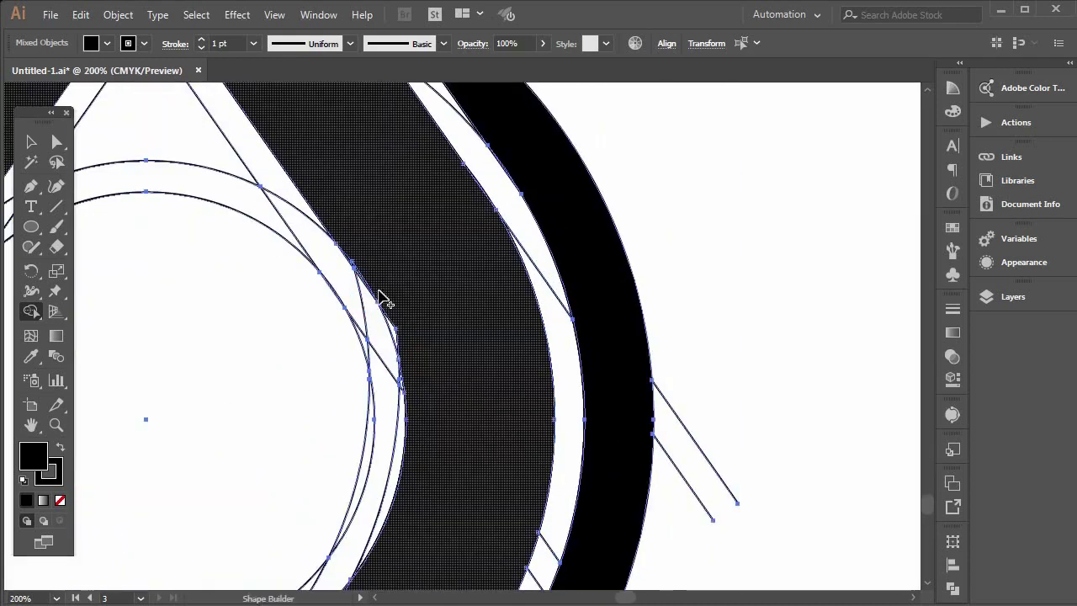
{"action": "left_click", "coordinate": [403, 347]}
{"action": "scroll", "coordinate": [416, 354], "scroll_direction": "down", "scroll_amount": 1}
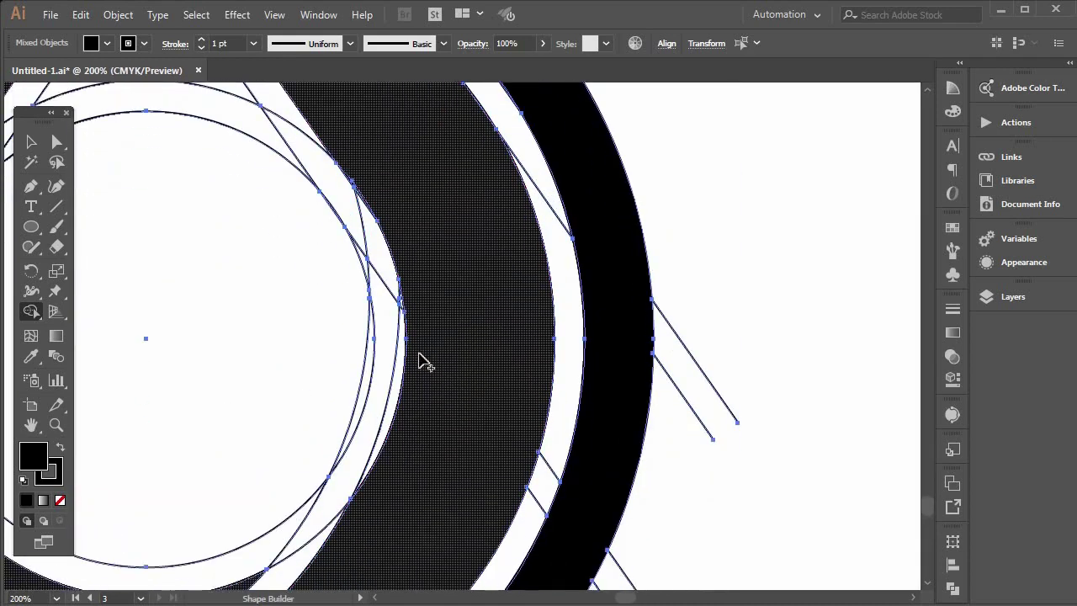
{"action": "scroll", "coordinate": [413, 387], "scroll_direction": "down", "scroll_amount": 3}
{"action": "scroll", "coordinate": [401, 428], "scroll_direction": "down", "scroll_amount": 1}
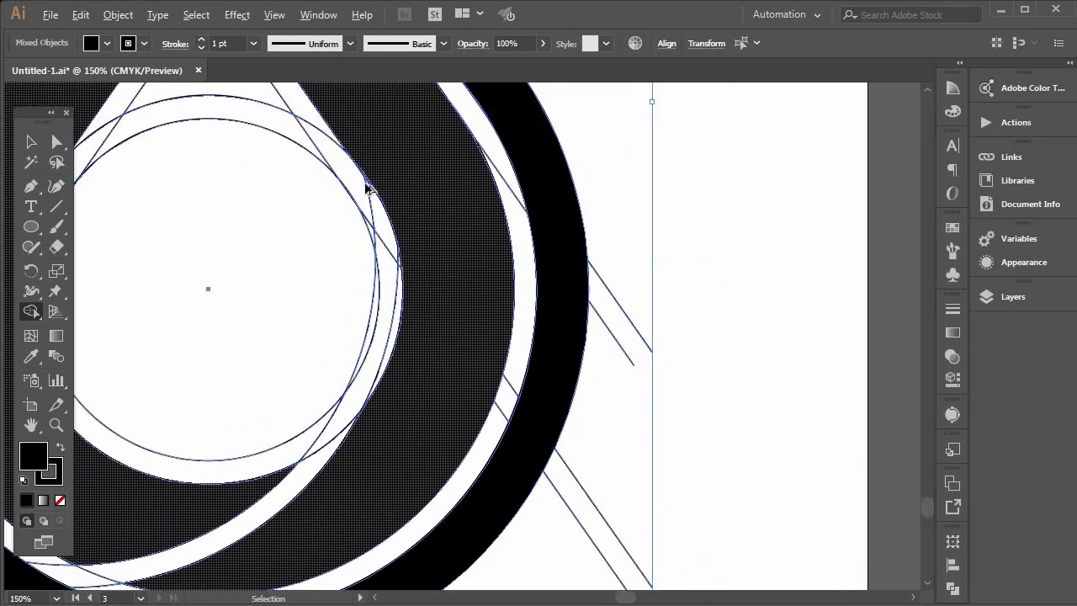
{"action": "scroll", "coordinate": [365, 172], "scroll_direction": "up", "scroll_amount": 3}
{"action": "scroll", "coordinate": [363, 166], "scroll_direction": "up", "scroll_amount": 1}
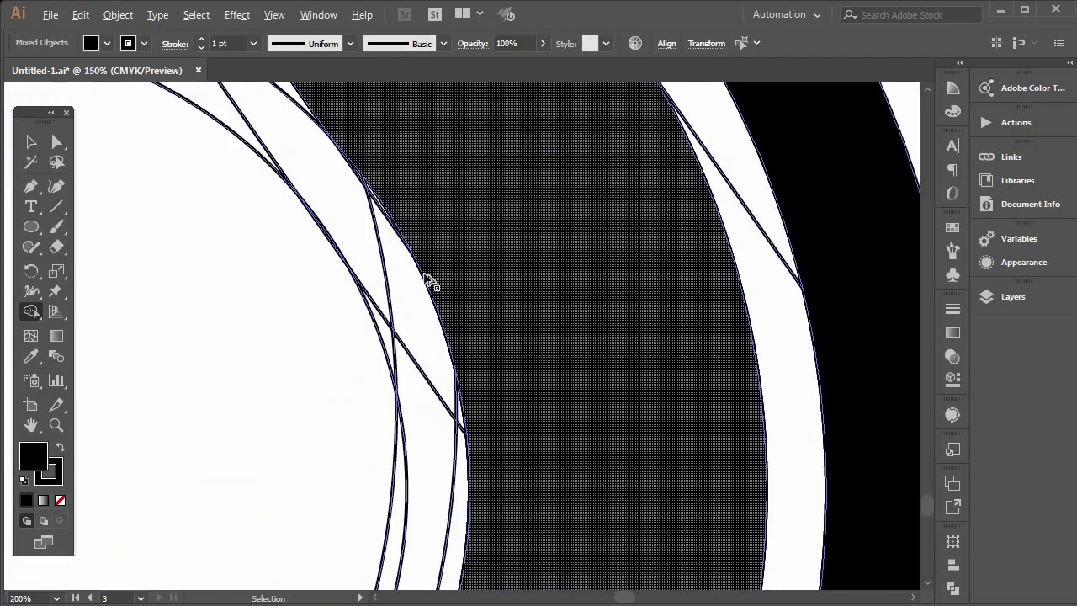
{"action": "scroll", "coordinate": [427, 281], "scroll_direction": "down", "scroll_amount": 2}
Merge the smallest circle with the pointed area between the lower crossed lines into a solid black inner drop
{"action": "scroll", "coordinate": [411, 434], "scroll_direction": "up", "scroll_amount": 3}
{"action": "scroll", "coordinate": [391, 451], "scroll_direction": "left", "scroll_amount": 2}
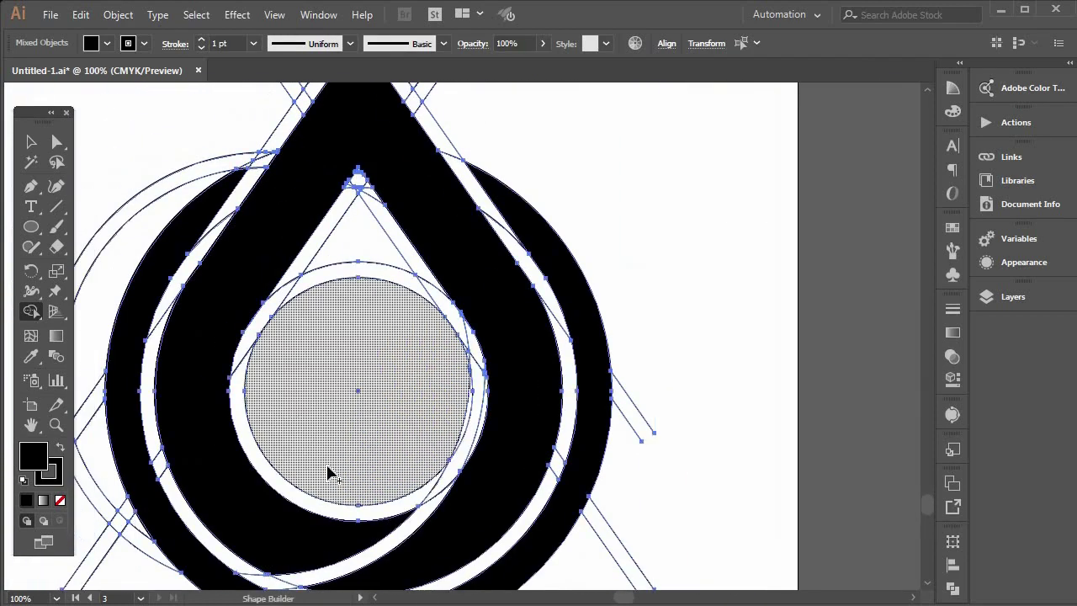
{"action": "left_click_drag", "start_coordinate": [329, 473], "coordinate": [356, 254]}
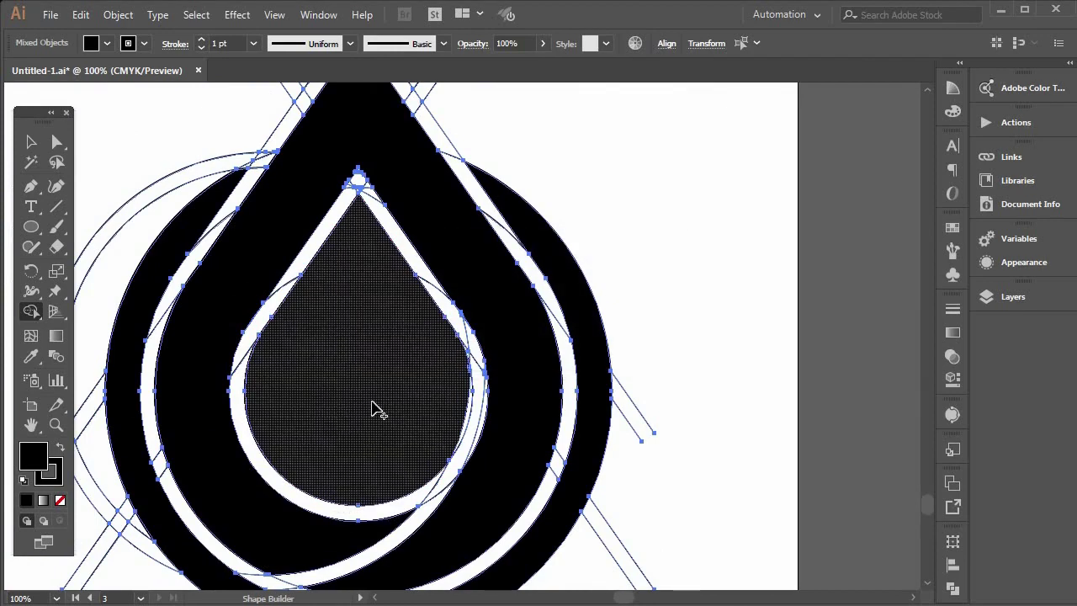
Merge the remaining slivers on the inner drop's right side into it, and deselect the artwork
{"action": "key", "text": "ctrl"}
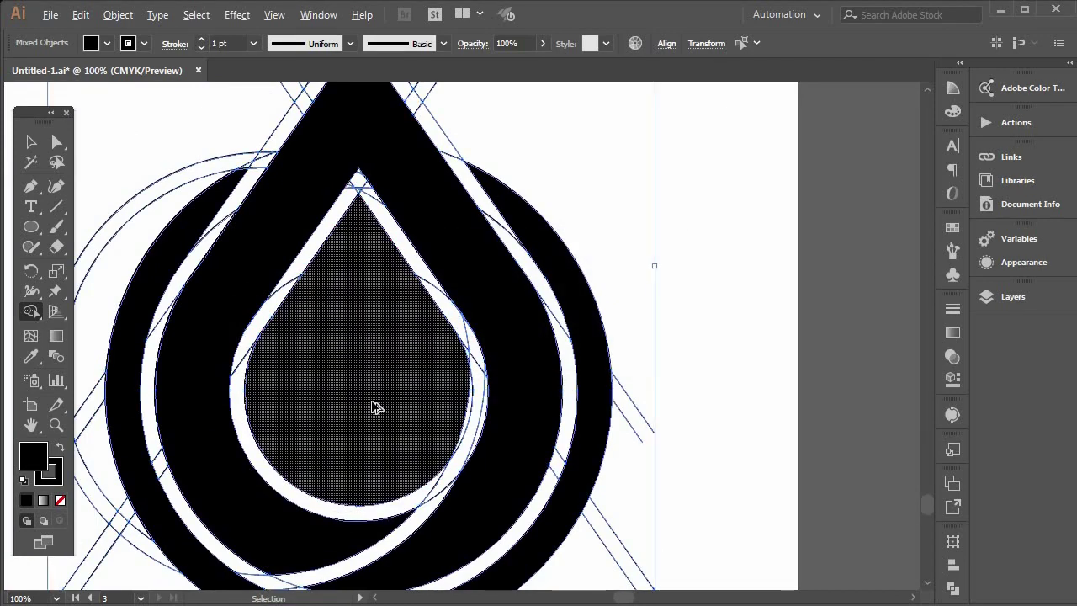
{"action": "scroll", "coordinate": [377, 407], "scroll_direction": "down", "scroll_amount": 2}
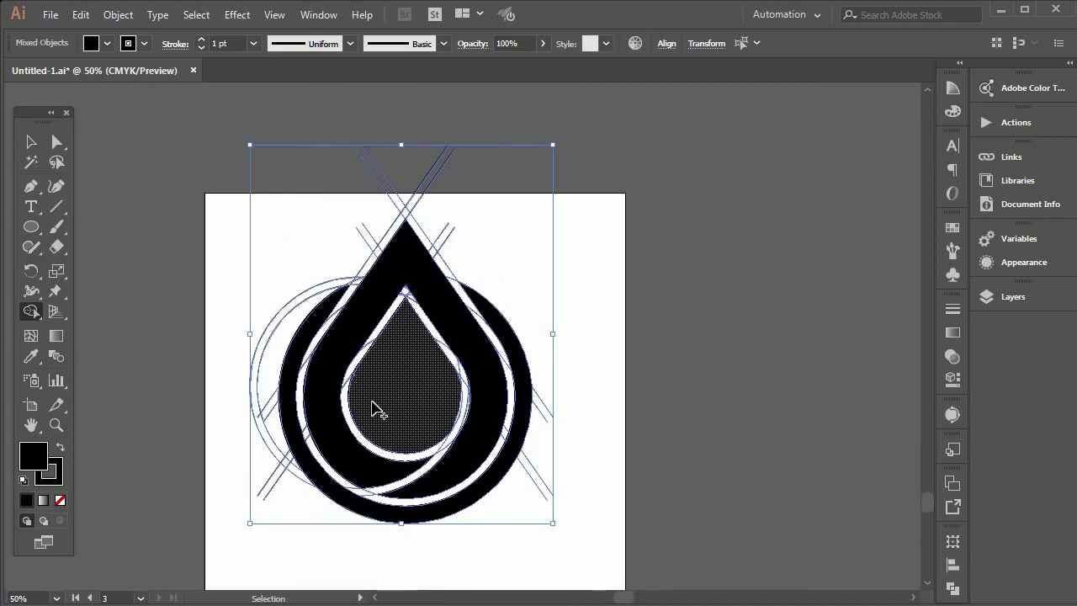
{"action": "scroll", "coordinate": [401, 368], "scroll_direction": "up", "scroll_amount": 3}
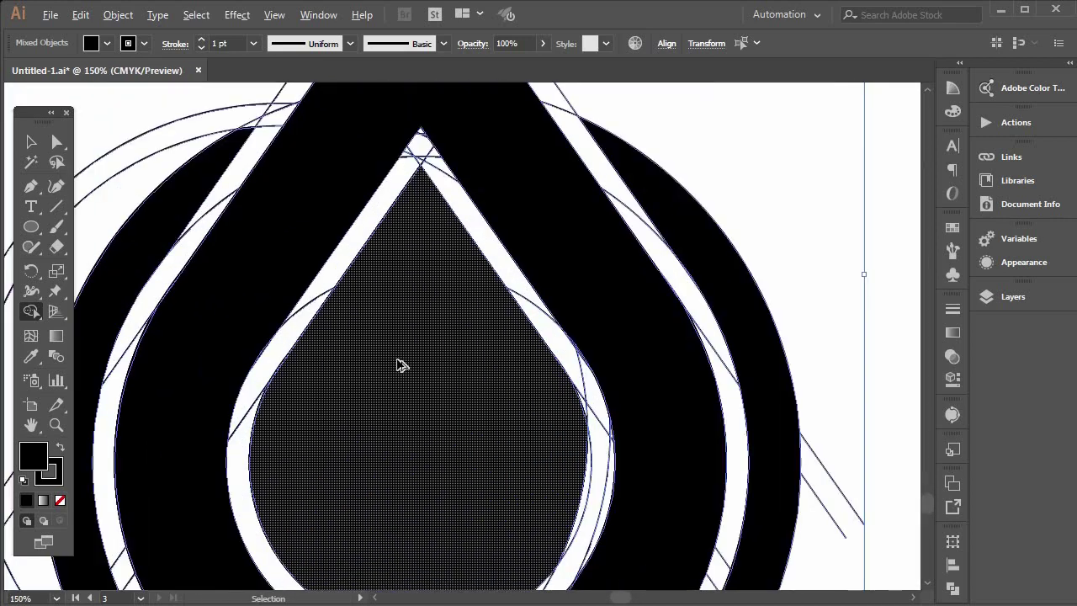
{"action": "scroll", "coordinate": [401, 366], "scroll_direction": "down", "scroll_amount": 1}
{"action": "scroll", "coordinate": [475, 471], "scroll_direction": "up", "scroll_amount": 1}
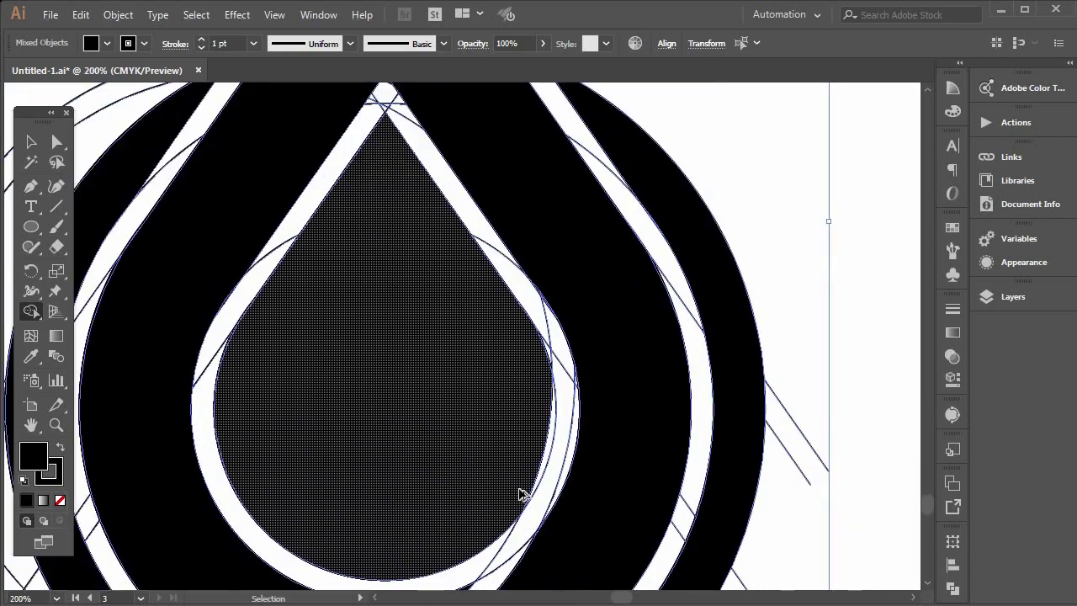
{"action": "scroll", "coordinate": [519, 494], "scroll_direction": "up", "scroll_amount": 1}
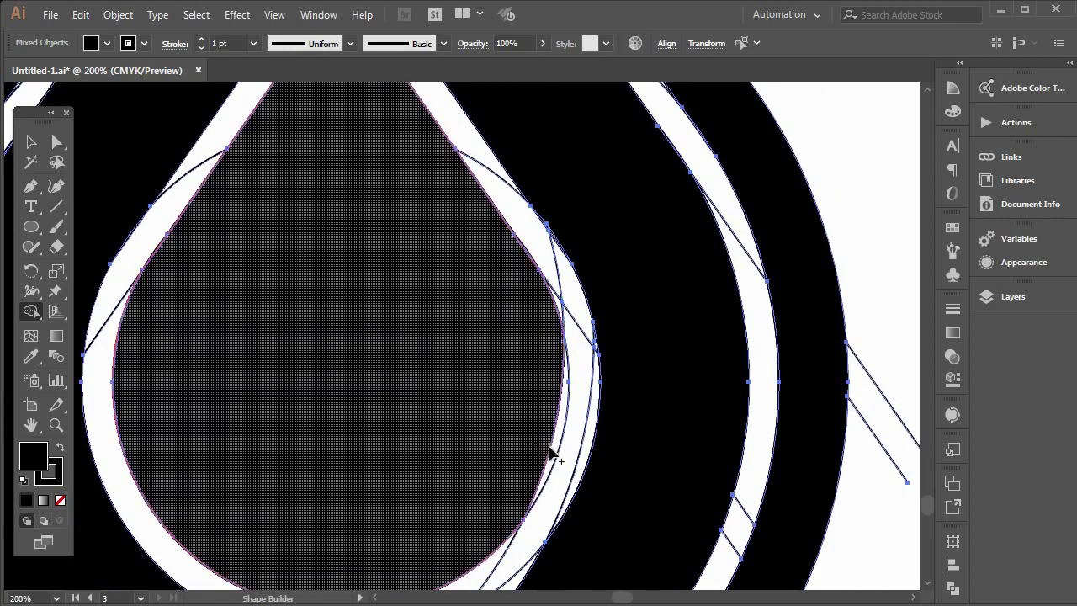
{"action": "left_click_drag", "start_coordinate": [551, 453], "coordinate": [553, 455]}
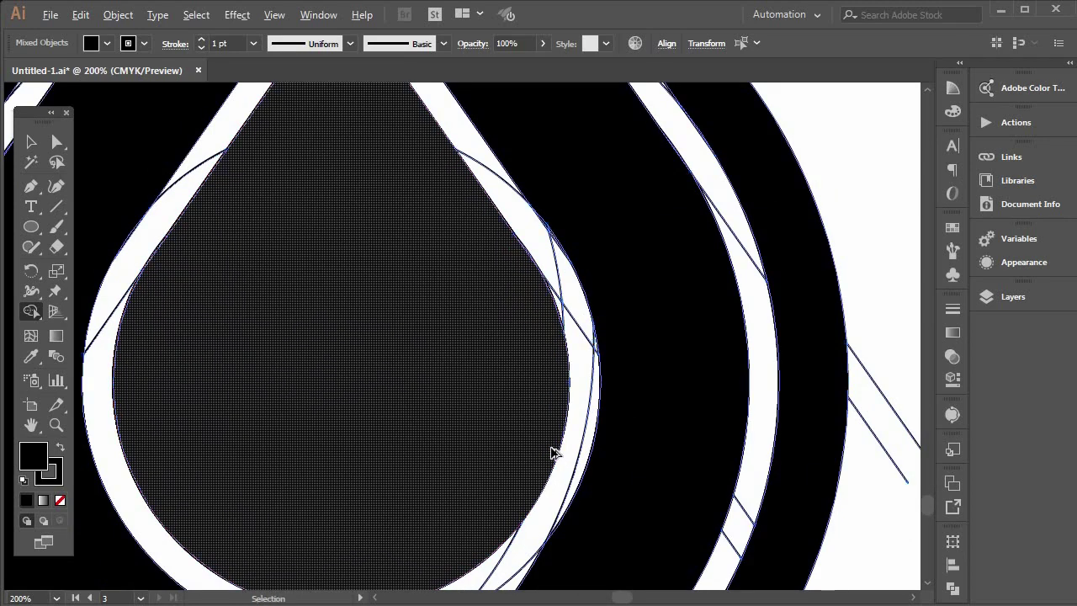
{"action": "scroll", "coordinate": [551, 453], "scroll_direction": "down", "scroll_amount": 3}
{"action": "scroll", "coordinate": [551, 453], "scroll_direction": "down", "scroll_amount": 1}
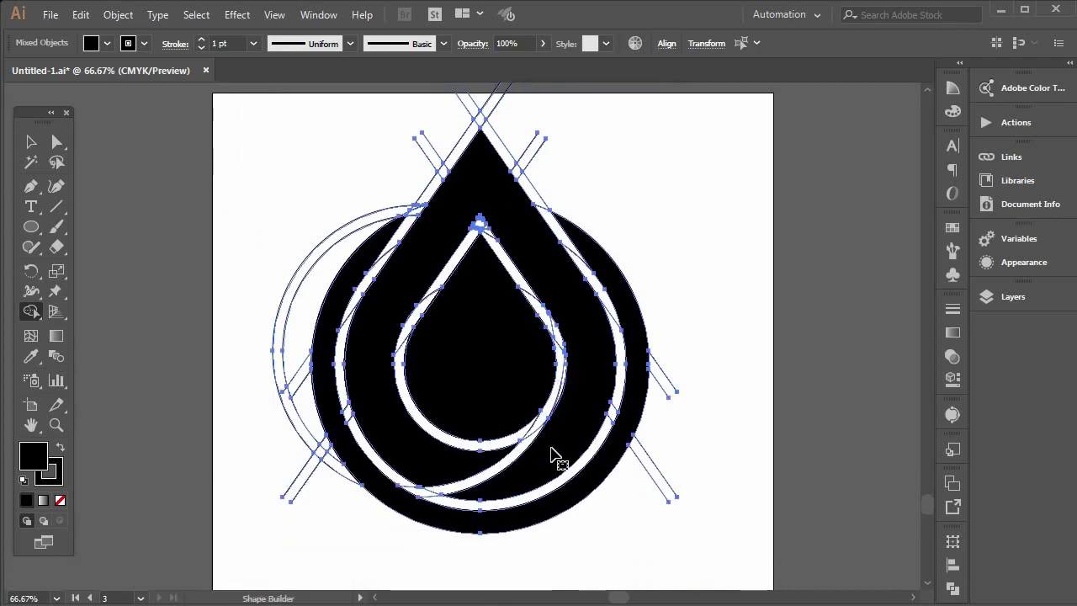
{"action": "scroll", "coordinate": [379, 379], "scroll_direction": "right", "scroll_amount": 1}
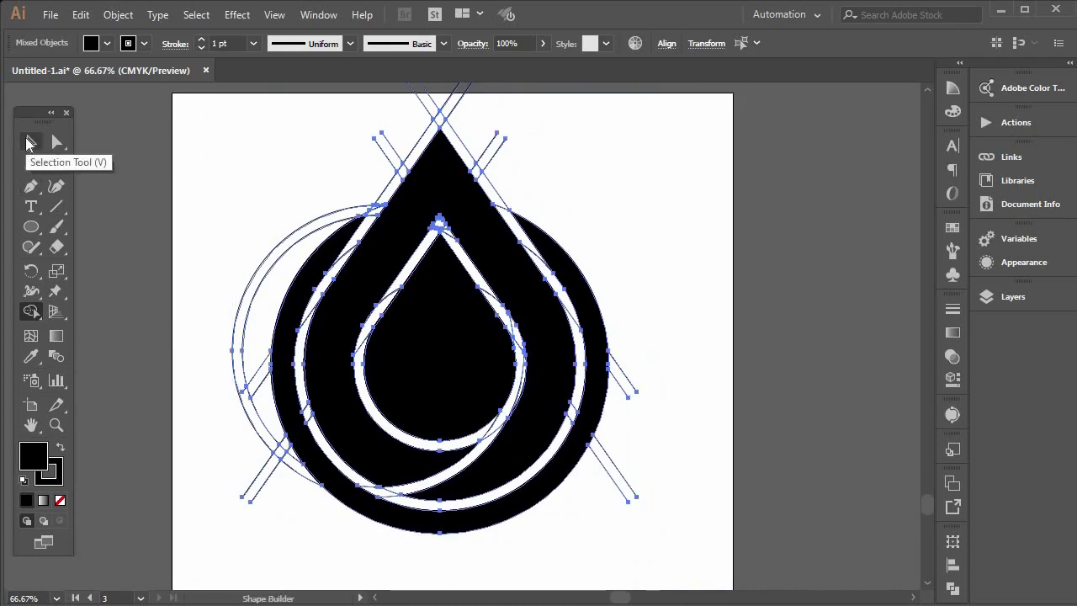
{"action": "left_click", "coordinate": [30, 143]}
{"action": "scroll", "coordinate": [242, 311], "scroll_direction": "down", "scroll_amount": 1}
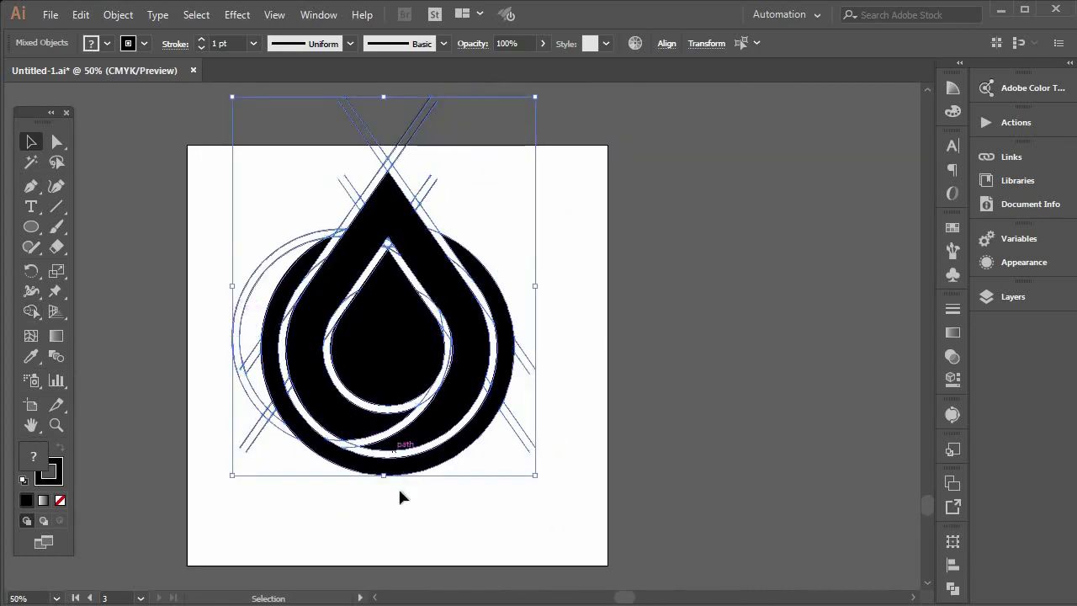
{"action": "left_click", "coordinate": [392, 515]}
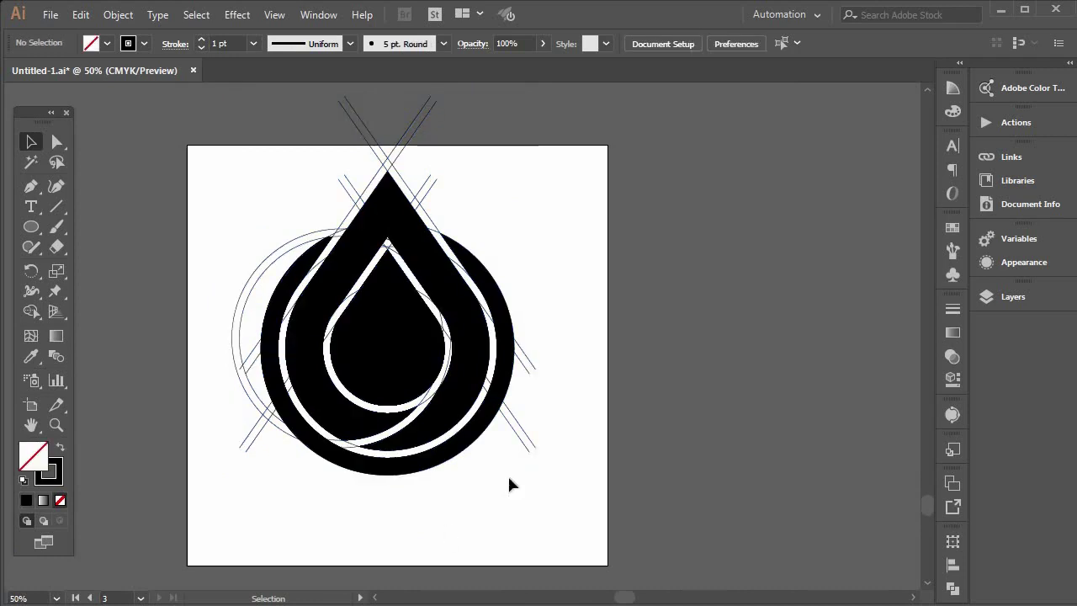
Ungroup the outer band's group and delete the stray line ends outside the band's lower right
{"action": "left_click_drag", "start_coordinate": [509, 479], "coordinate": [558, 421]}
{"action": "right_click", "coordinate": [522, 441]}
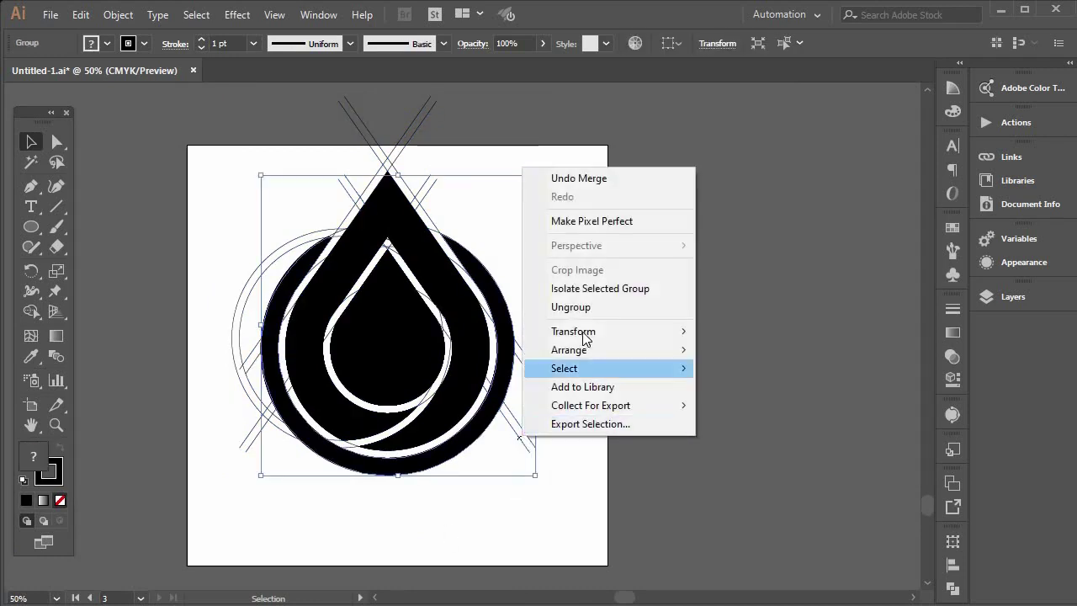
{"action": "left_click", "coordinate": [587, 308]}
{"action": "left_click", "coordinate": [514, 526]}
{"action": "left_click_drag", "start_coordinate": [504, 508], "coordinate": [556, 420]}
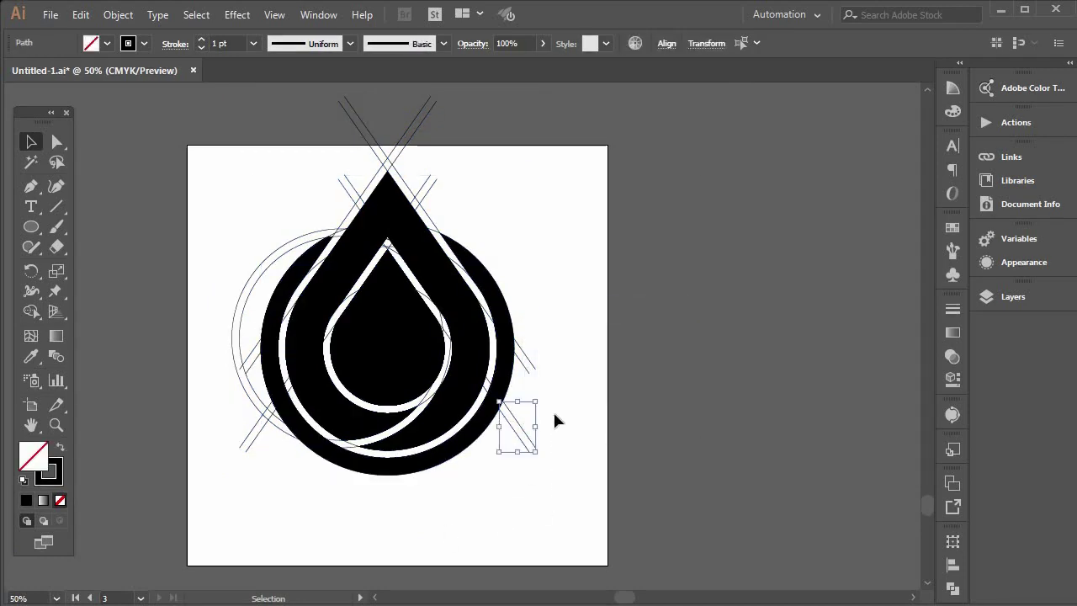
{"action": "key", "text": "Delete"}
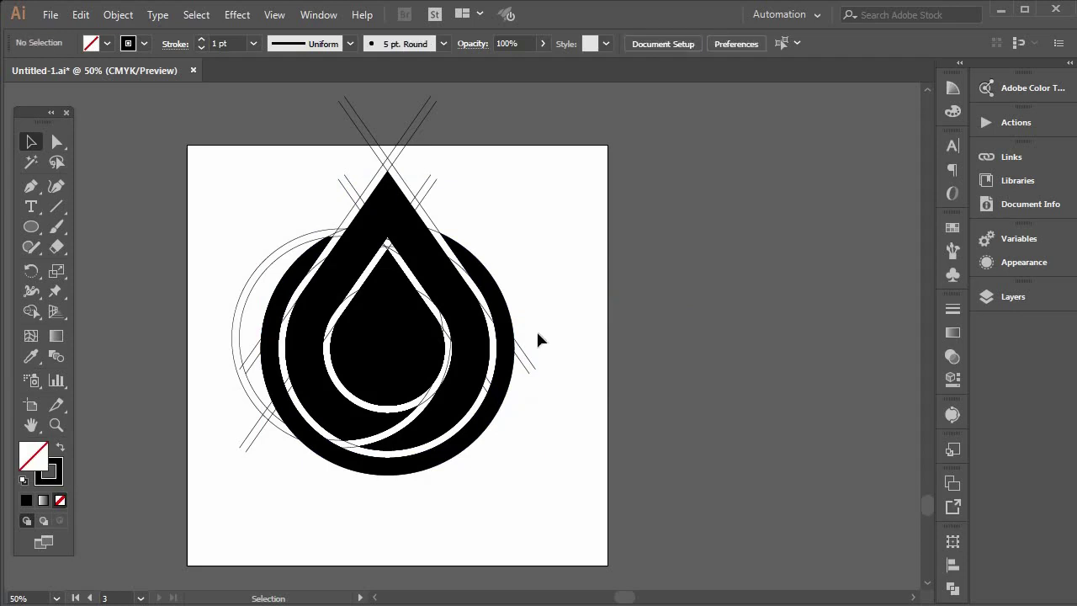
Delete the construction line pair running from above the drop's tip to outside the band's lower right
{"action": "left_click", "coordinate": [520, 371]}
{"action": "key", "text": "Delete"}
{"action": "key", "text": "f"}
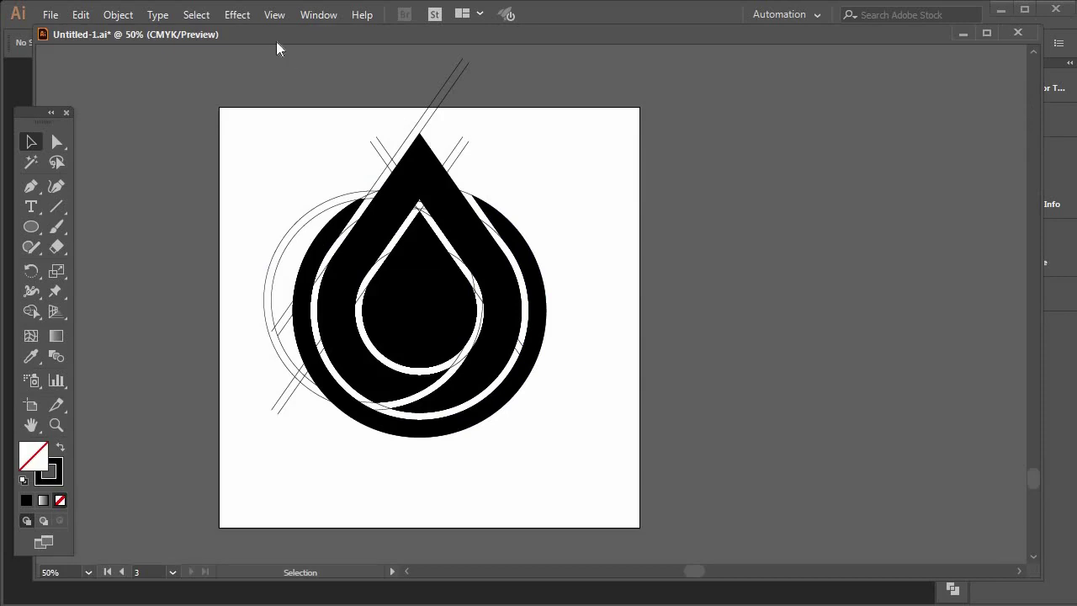
{"action": "key", "text": "f"}
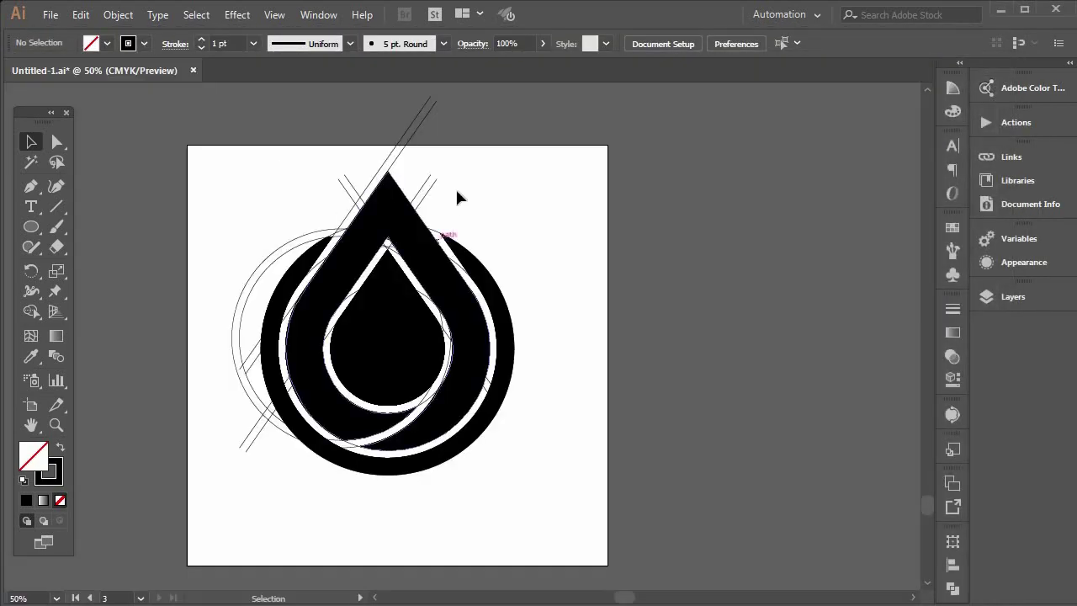
Ungroup the drop's group that holds the remaining line pair above the tip
{"action": "left_click_drag", "start_coordinate": [328, 115], "coordinate": [464, 179]}
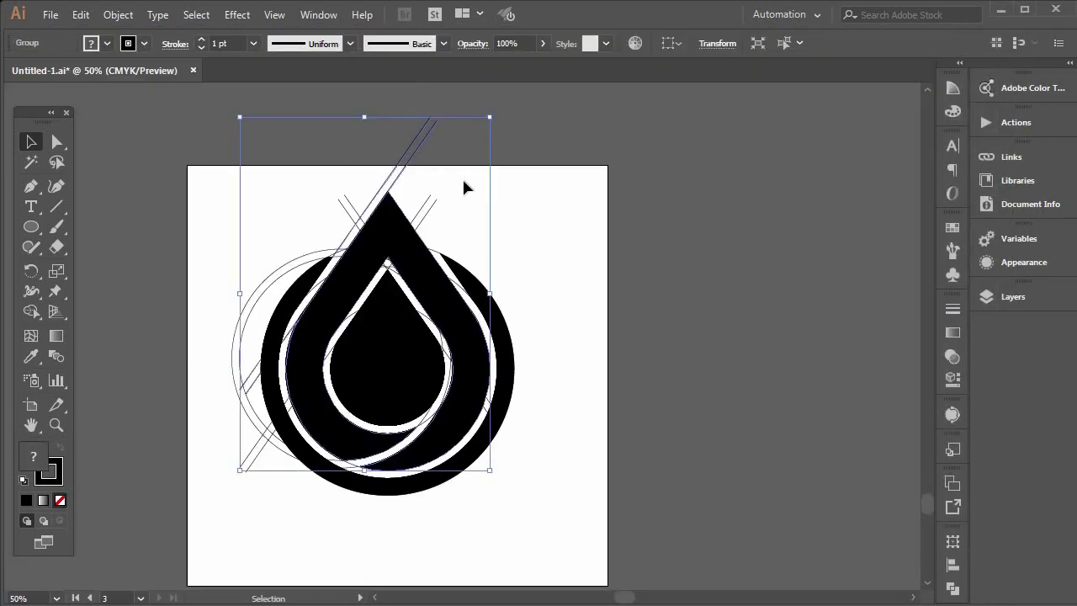
{"action": "key", "text": "Delete"}
{"action": "key", "text": "ctrl+z"}
{"action": "right_click", "coordinate": [408, 268]}
{"action": "left_click", "coordinate": [455, 407]}
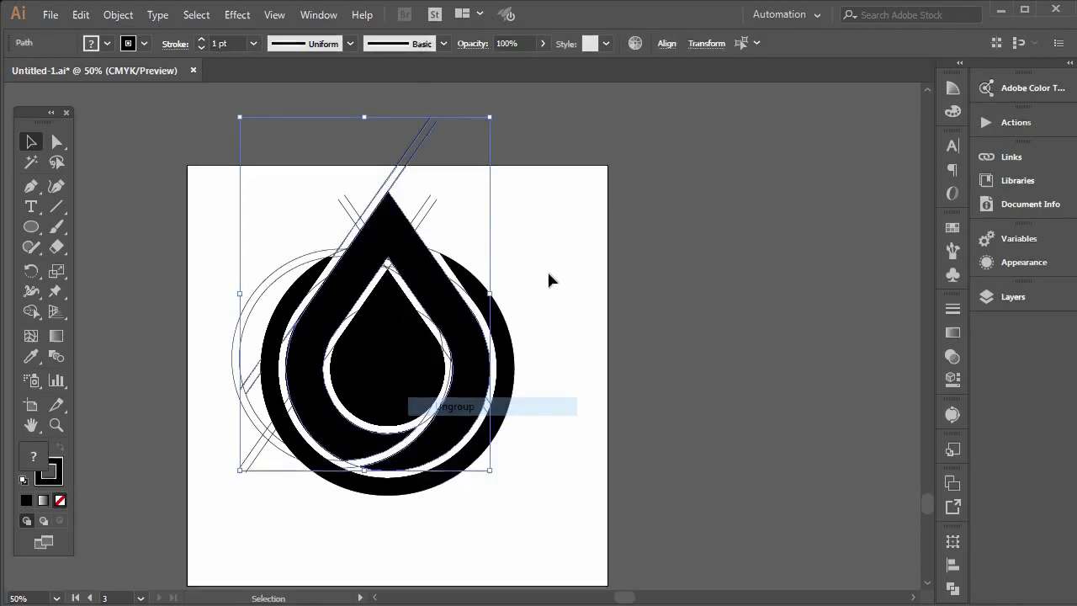
Delete the remaining long line pair above the tip and the short line ends on both sides of the drop's upper part
{"action": "left_click", "coordinate": [510, 163]}
{"action": "left_click_drag", "start_coordinate": [376, 119], "coordinate": [447, 217]}
{"action": "key", "text": "Delete"}
{"action": "key", "text": "Delete"}
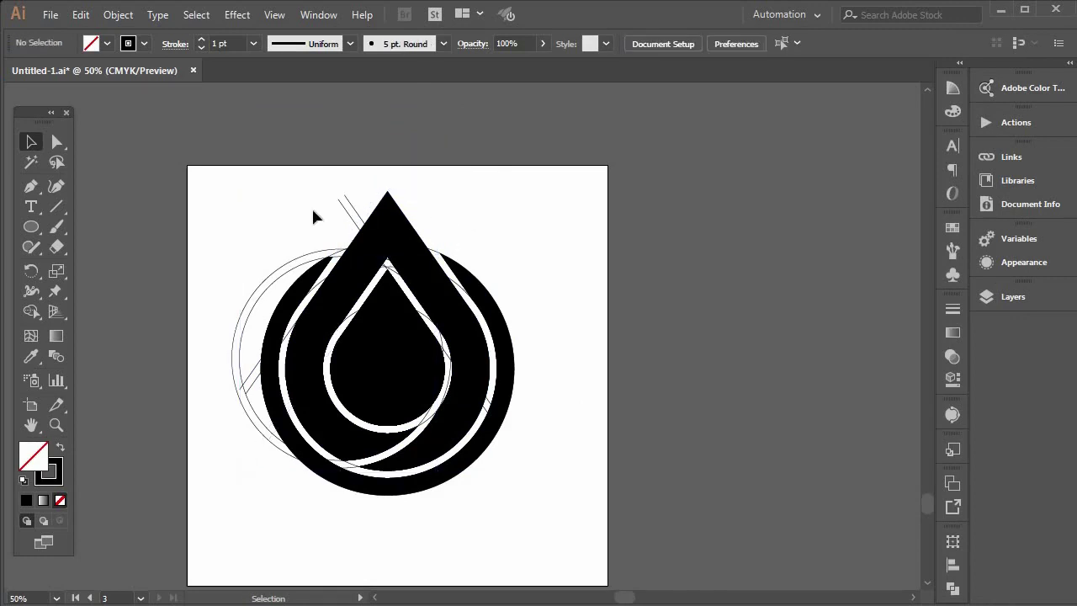
{"action": "left_click_drag", "start_coordinate": [313, 211], "coordinate": [358, 190]}
{"action": "key", "text": "Delete"}
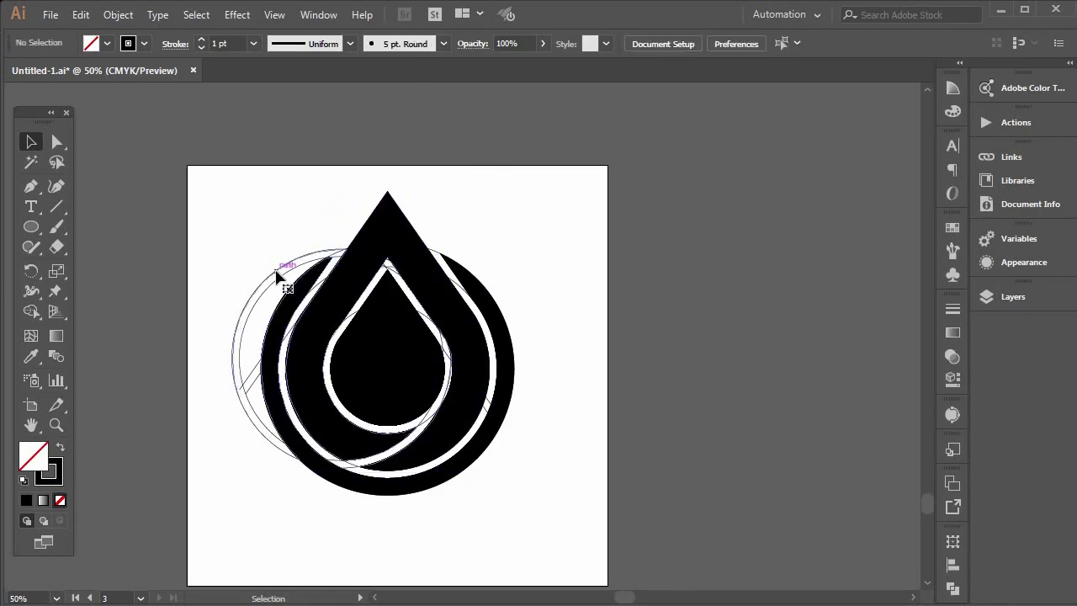
Delete the offset circle arcs and the remaining line ends outside the band's left side
{"action": "left_click", "coordinate": [279, 269]}
{"action": "right_click", "coordinate": [278, 271]}
{"action": "left_click", "coordinate": [214, 427]}
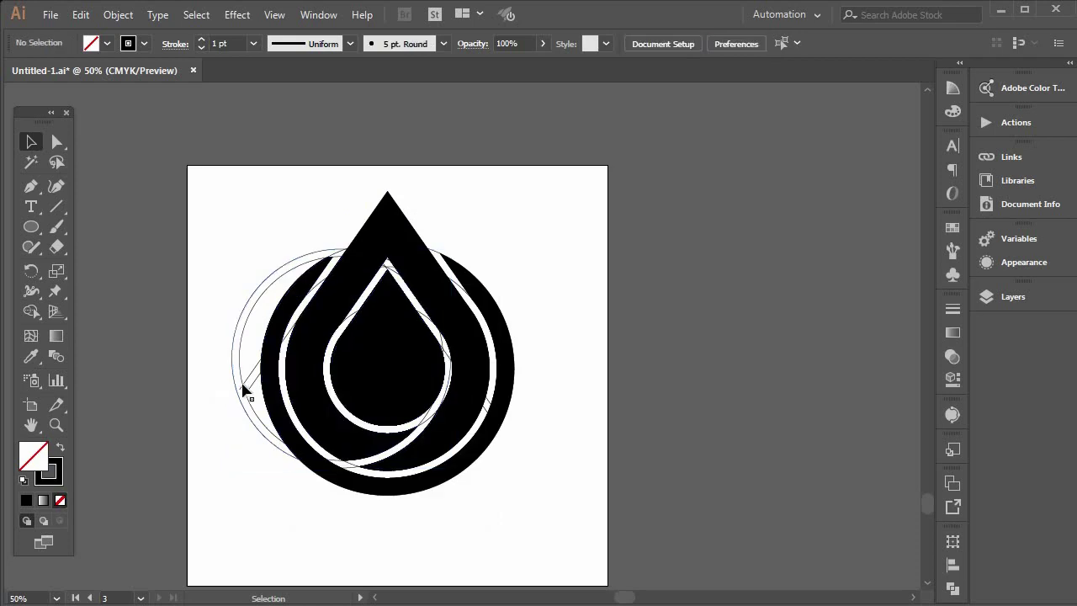
{"action": "left_click", "coordinate": [242, 393]}
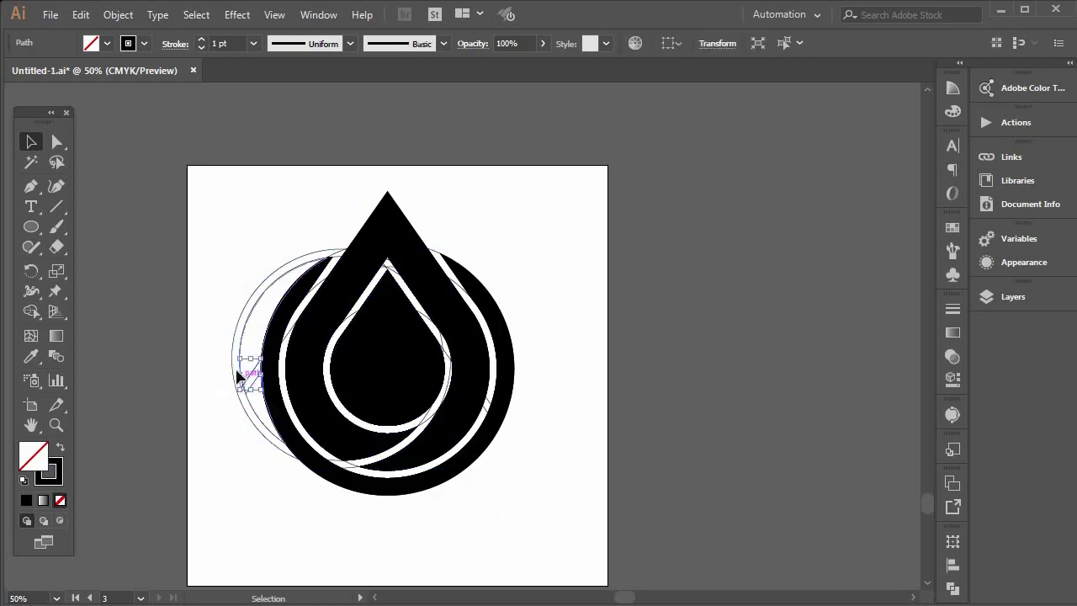
{"action": "left_click", "coordinate": [191, 344]}
{"action": "left_click_drag", "start_coordinate": [241, 387], "coordinate": [240, 388]}
{"action": "right_click", "coordinate": [241, 390]}
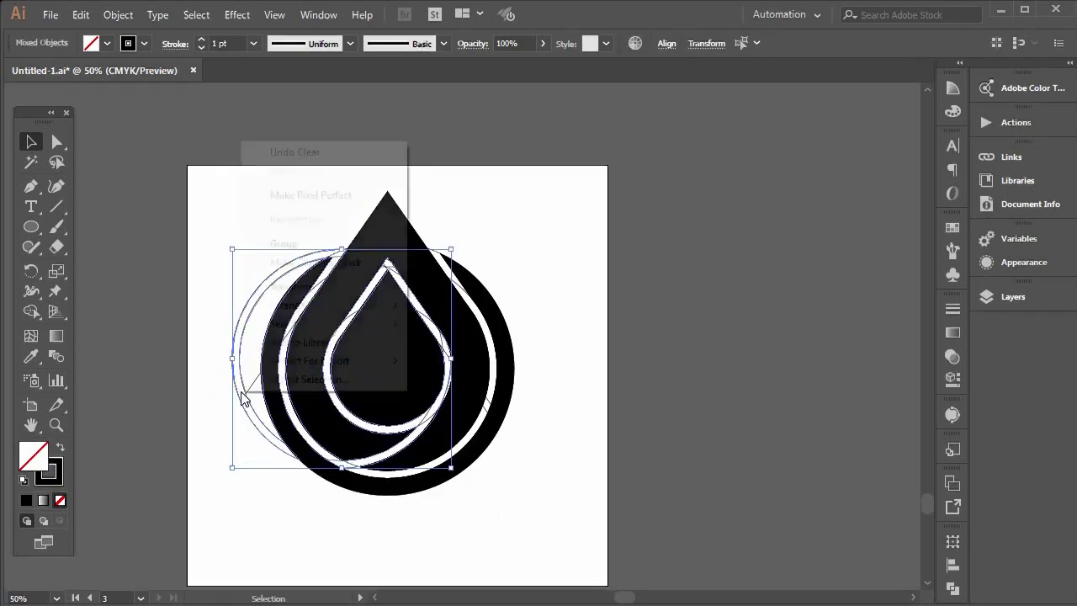
{"action": "right_click", "coordinate": [281, 427]}
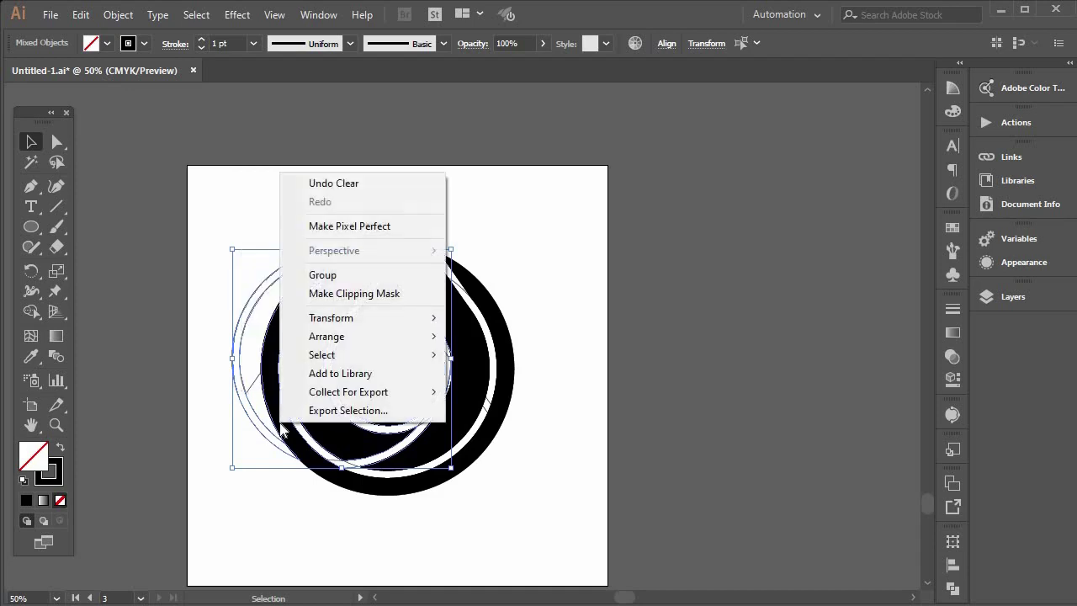
{"action": "left_click", "coordinate": [233, 472]}
{"action": "left_click", "coordinate": [234, 452]}
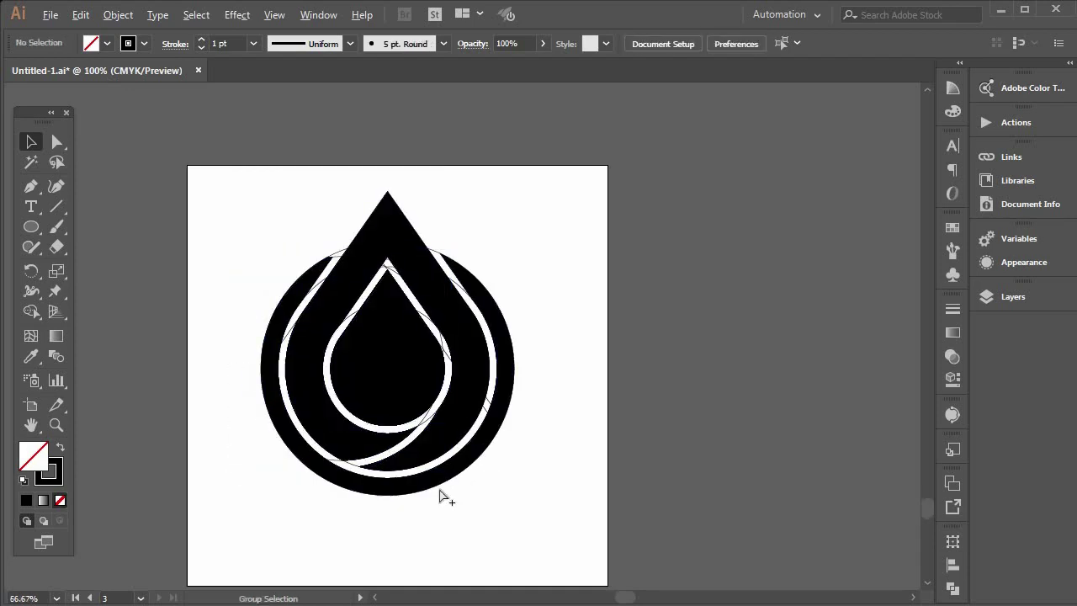
Delete the leftover circle outlines crossing the white gap around the inner drop and the lower swirl
{"action": "scroll", "coordinate": [441, 497], "scroll_direction": "up", "scroll_amount": 2}
{"action": "left_click", "coordinate": [240, 452]}
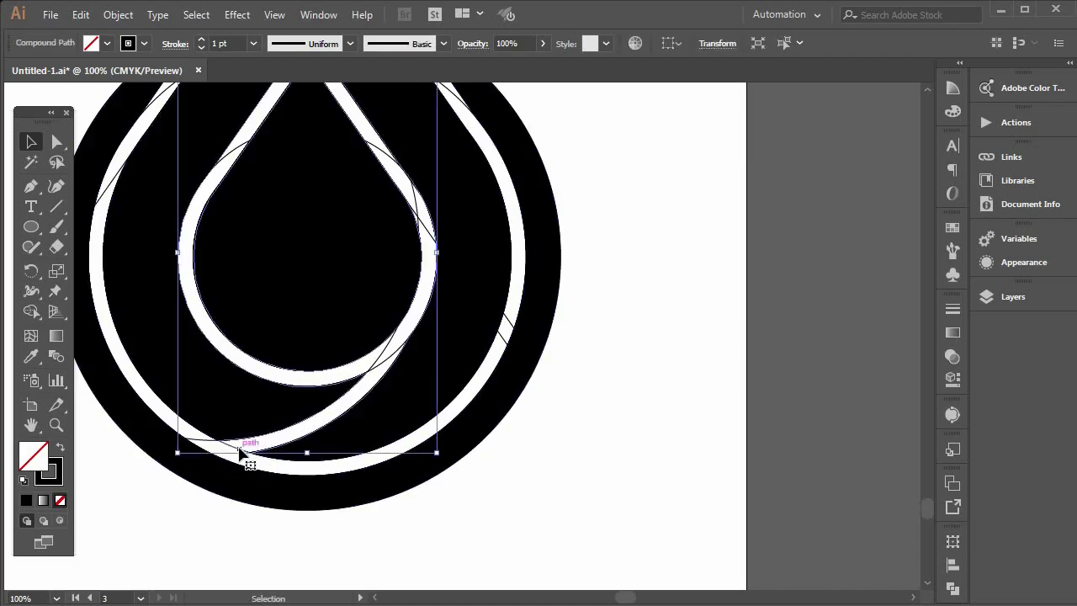
{"action": "left_click", "coordinate": [239, 453], "text": "shift"}
{"action": "left_click", "coordinate": [391, 360]}
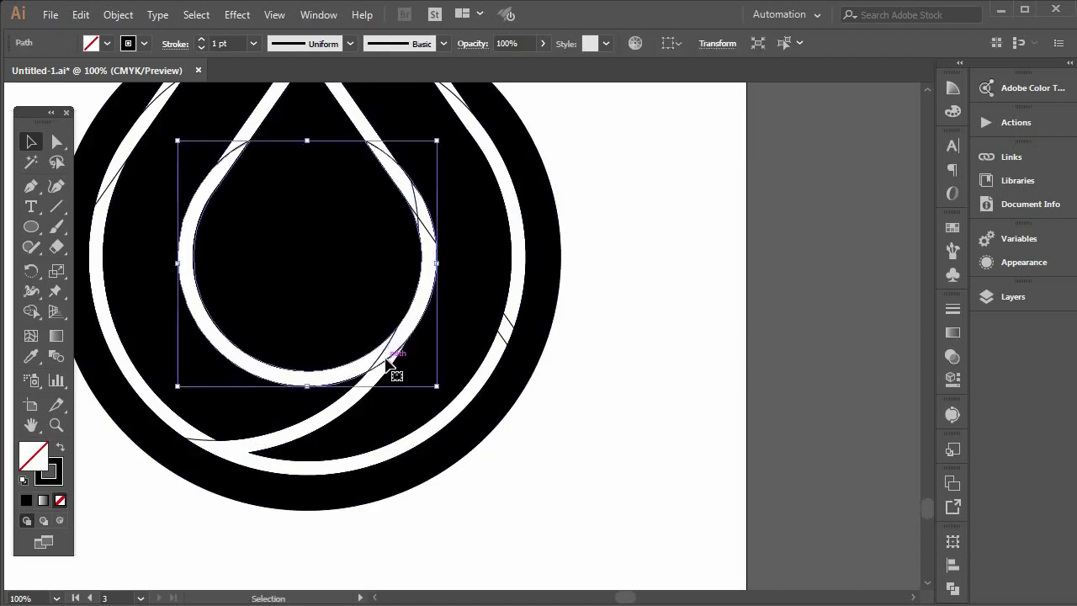
{"action": "left_click", "coordinate": [387, 358], "text": "shift"}
{"action": "left_click", "coordinate": [389, 358]}
{"action": "left_click", "coordinate": [421, 357], "text": "shift"}
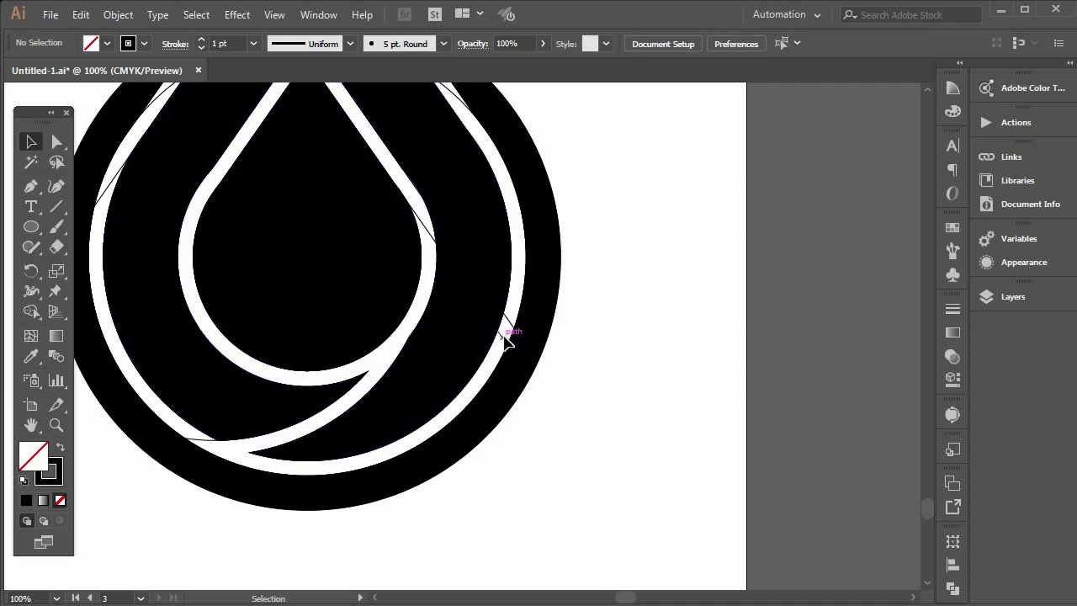
Delete the leftover line pieces in the right-hand gaps and the ring outline arching beyond the drop's shoulders
{"action": "scroll", "coordinate": [505, 357], "scroll_direction": "up", "scroll_amount": 4}
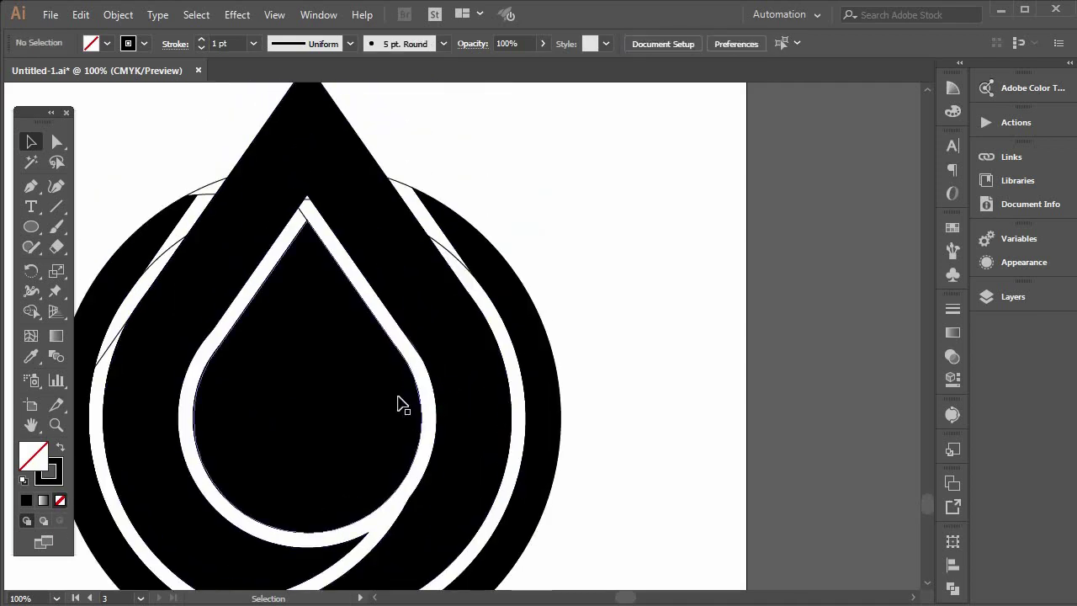
{"action": "left_click", "coordinate": [420, 233]}
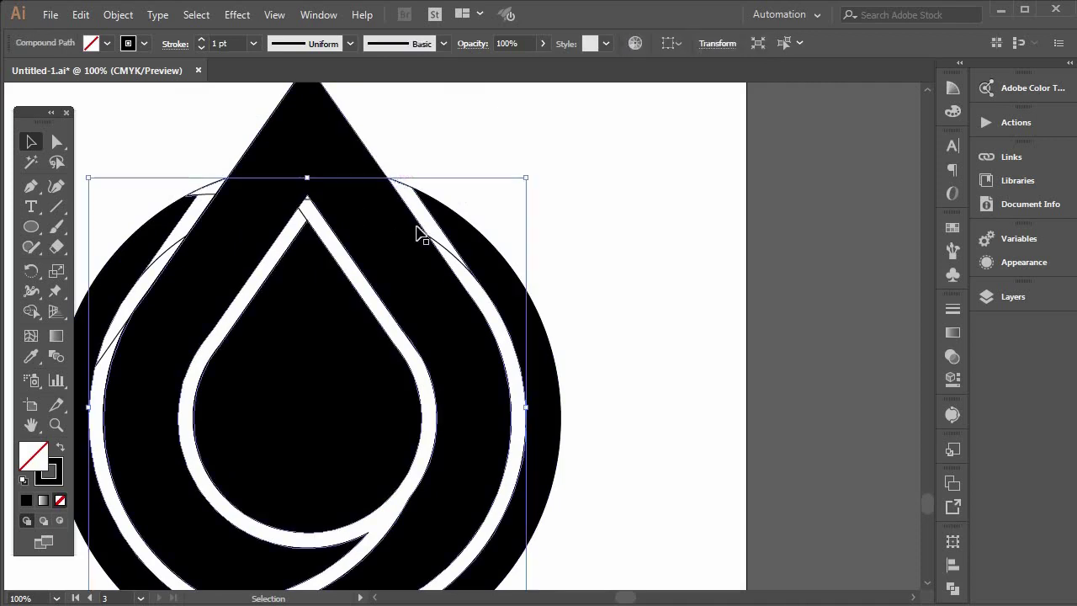
{"action": "left_click", "coordinate": [423, 245], "text": "shift"}
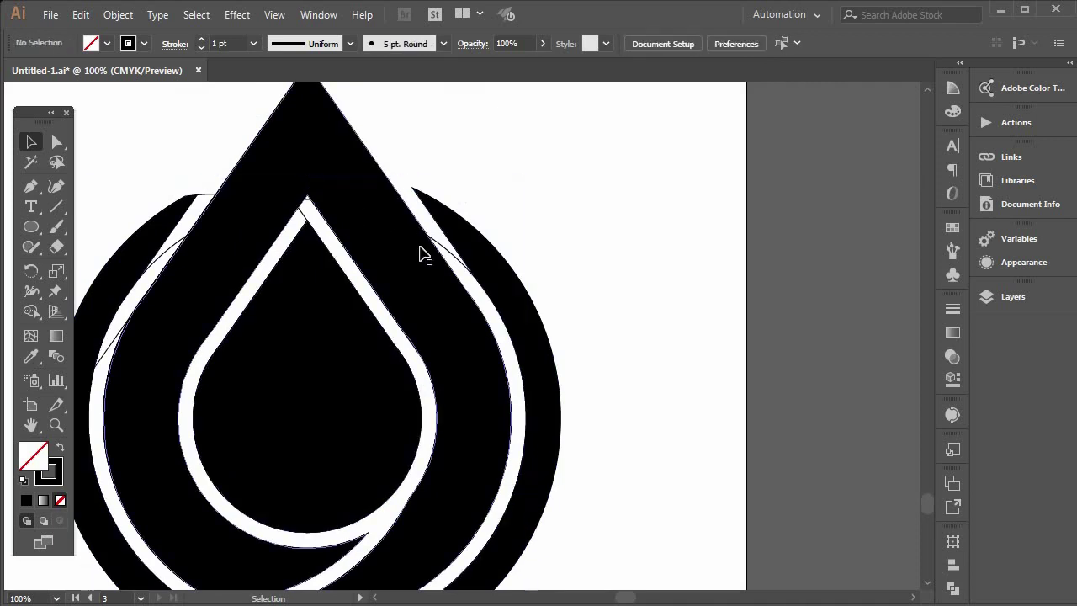
{"action": "left_click", "coordinate": [308, 211]}
{"action": "key", "text": "Delete"}
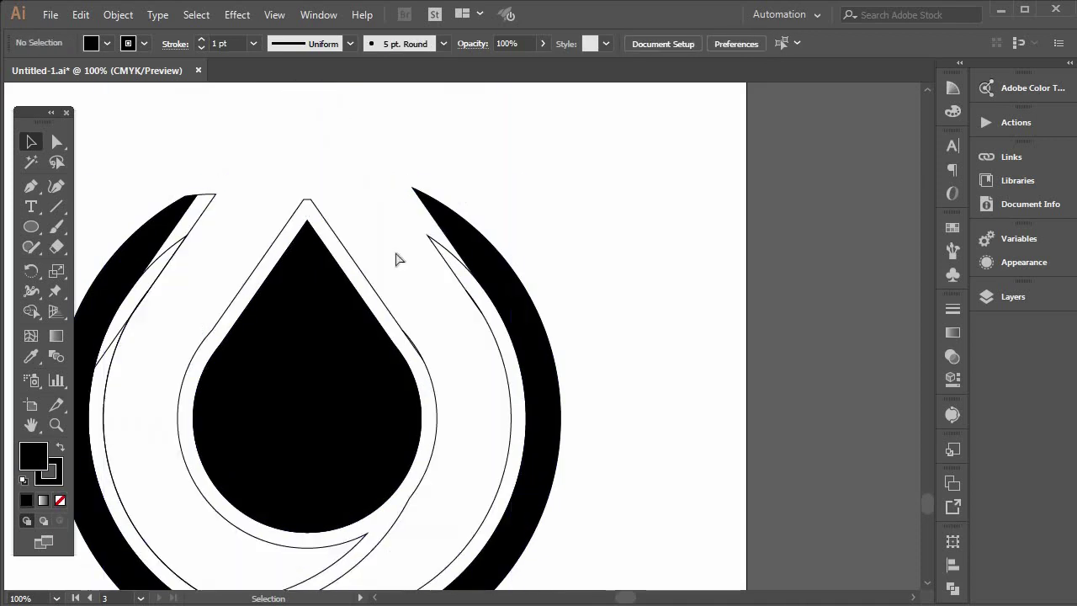
{"action": "key", "text": "ctrl+z"}
Delete the small leftover outline at the peak of the white gap above the inner drop and the stray curve at the right shoulder
{"action": "scroll", "coordinate": [310, 206], "scroll_direction": "up", "scroll_amount": 3}
{"action": "left_click", "coordinate": [306, 202]}
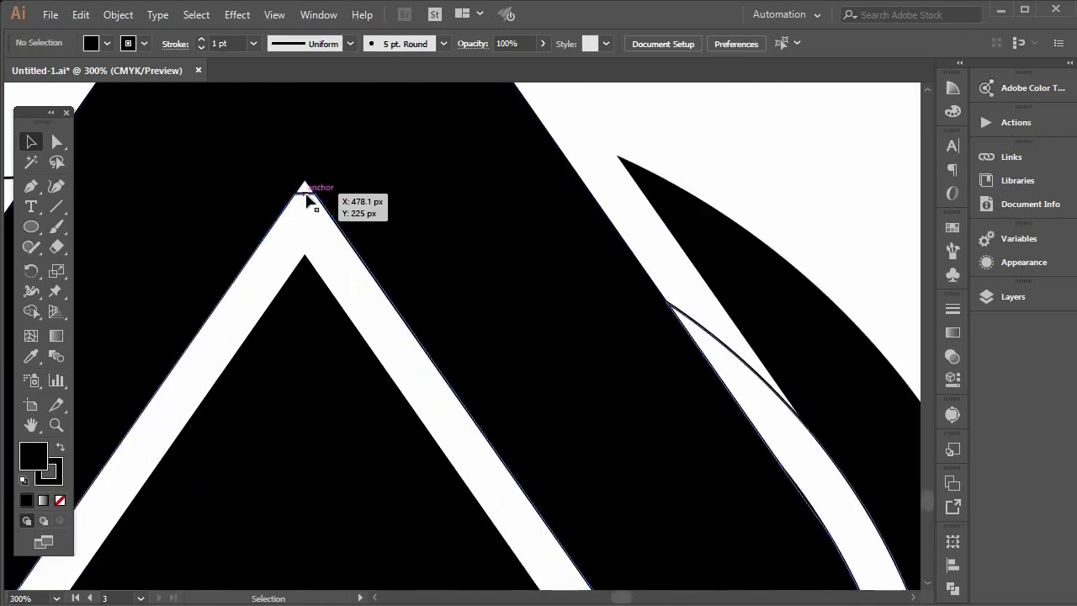
{"action": "left_click", "coordinate": [305, 194]}
{"action": "key", "text": "Delete"}
{"action": "scroll", "coordinate": [310, 224], "scroll_direction": "down", "scroll_amount": 4}
{"action": "scroll", "coordinate": [353, 295], "scroll_direction": "down", "scroll_amount": 4}
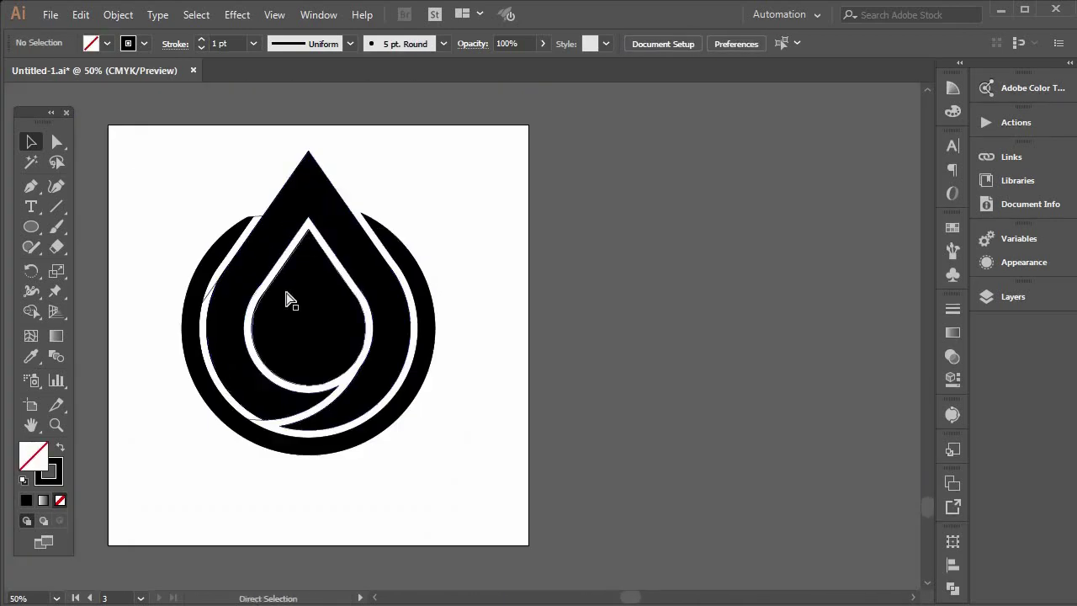
Delete the last leftover outlines along the left side of the white gap between the drop and the outer band
{"action": "scroll", "coordinate": [315, 367], "scroll_direction": "up", "scroll_amount": 1}
{"action": "left_click", "coordinate": [318, 443]}
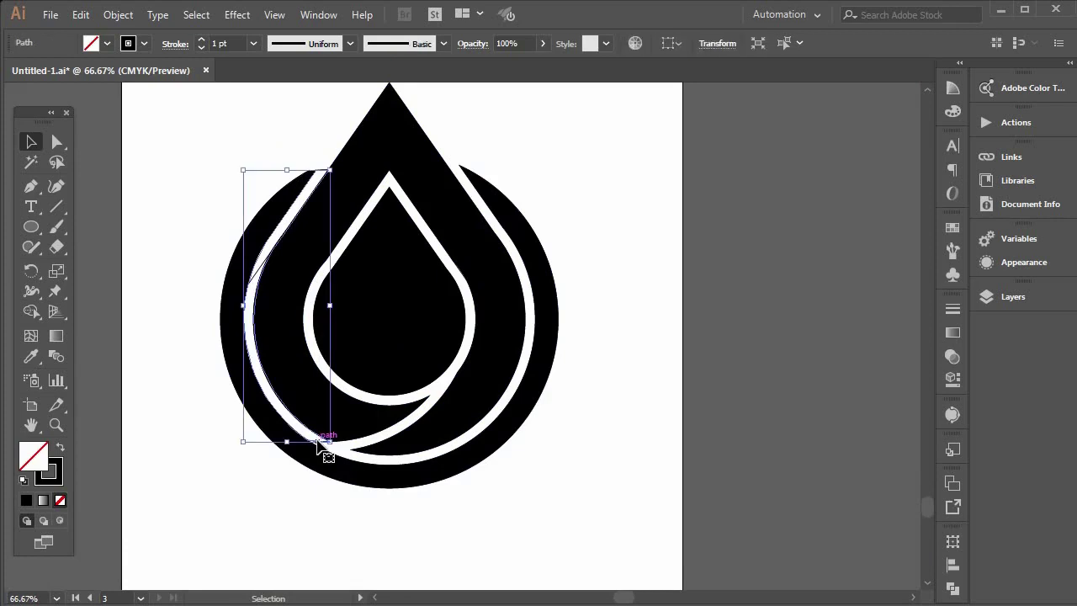
{"action": "key", "text": "Delete"}
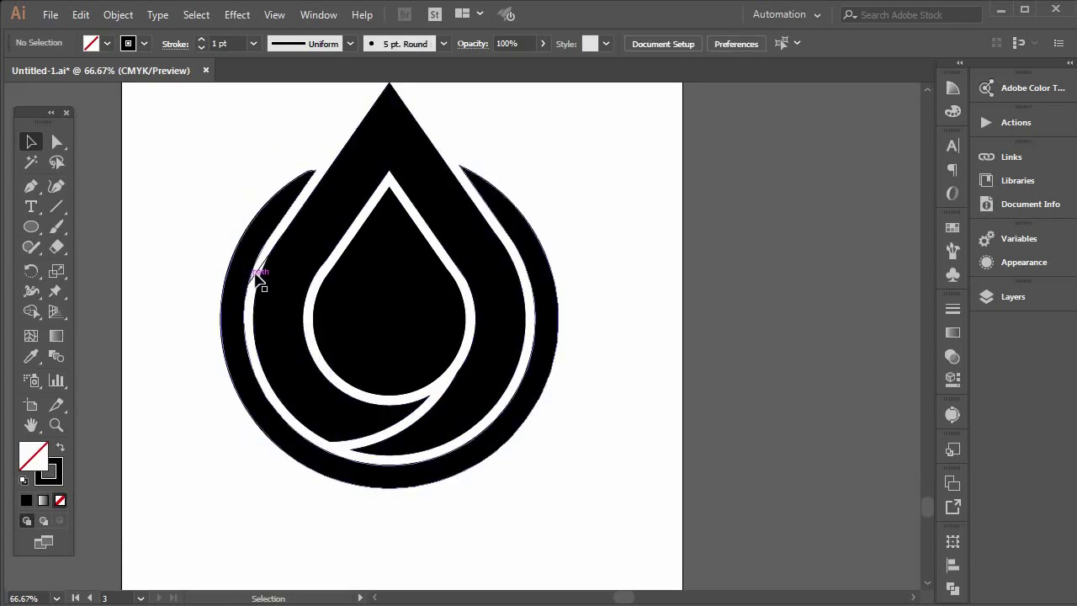
{"action": "scroll", "coordinate": [437, 487], "scroll_direction": "up", "scroll_amount": 1}
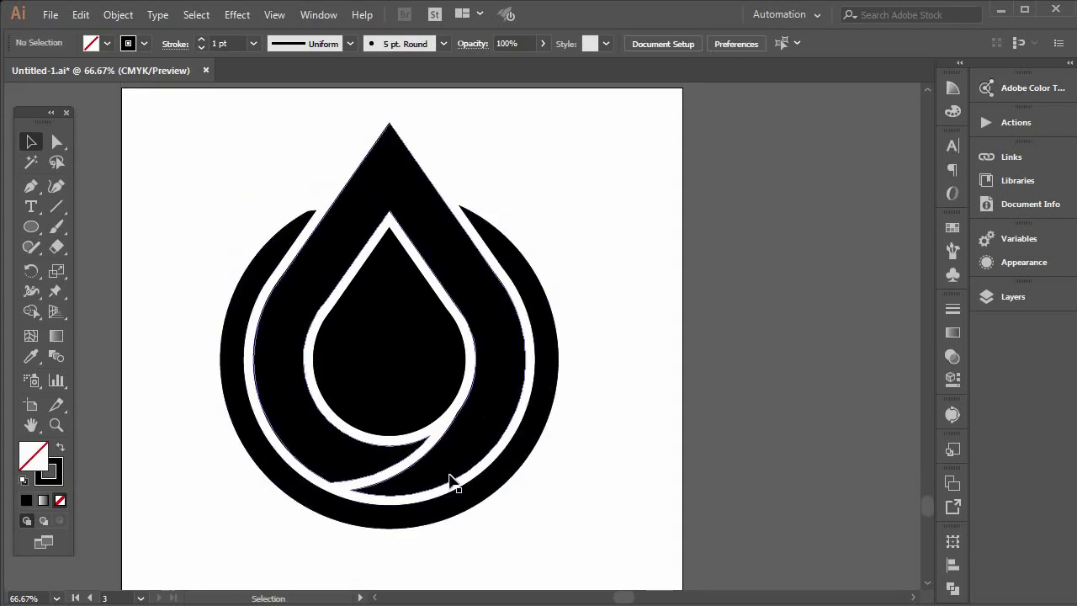
{"action": "scroll", "coordinate": [450, 482], "scroll_direction": "down", "scroll_amount": 1}
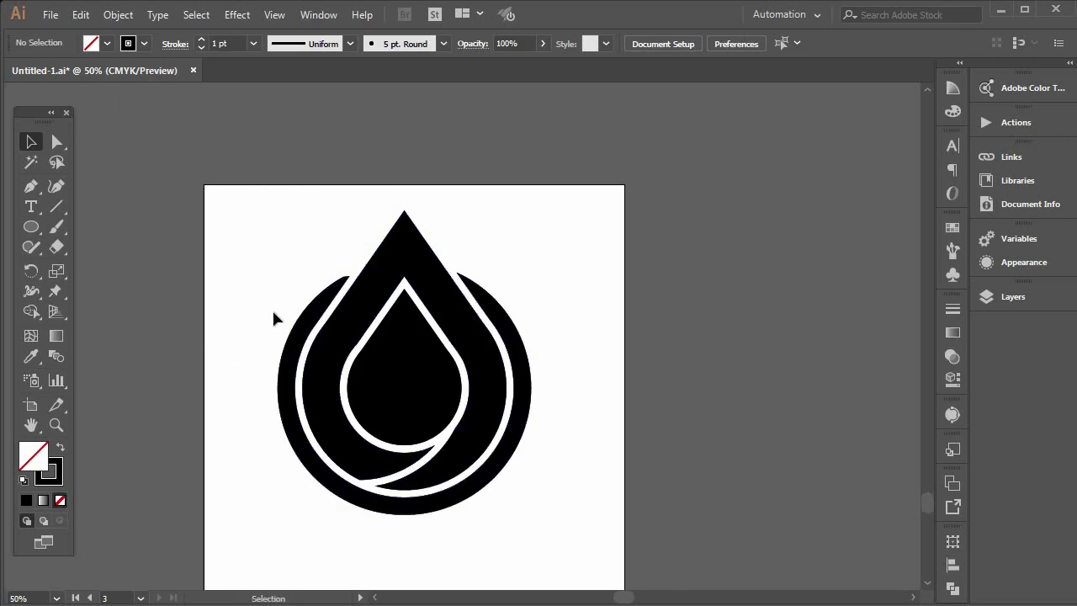